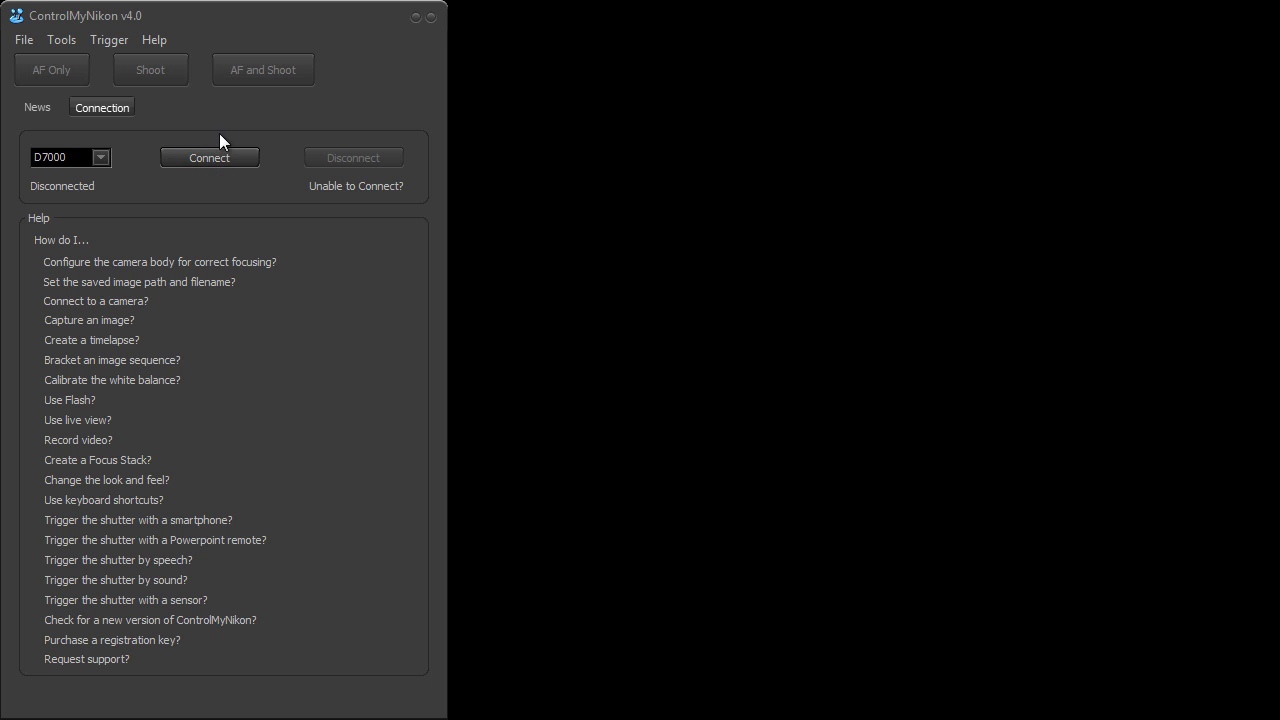
Step: Connect the D7000 and start Live View of the spinning radiometer in its glass bulb
left_click(224, 160)
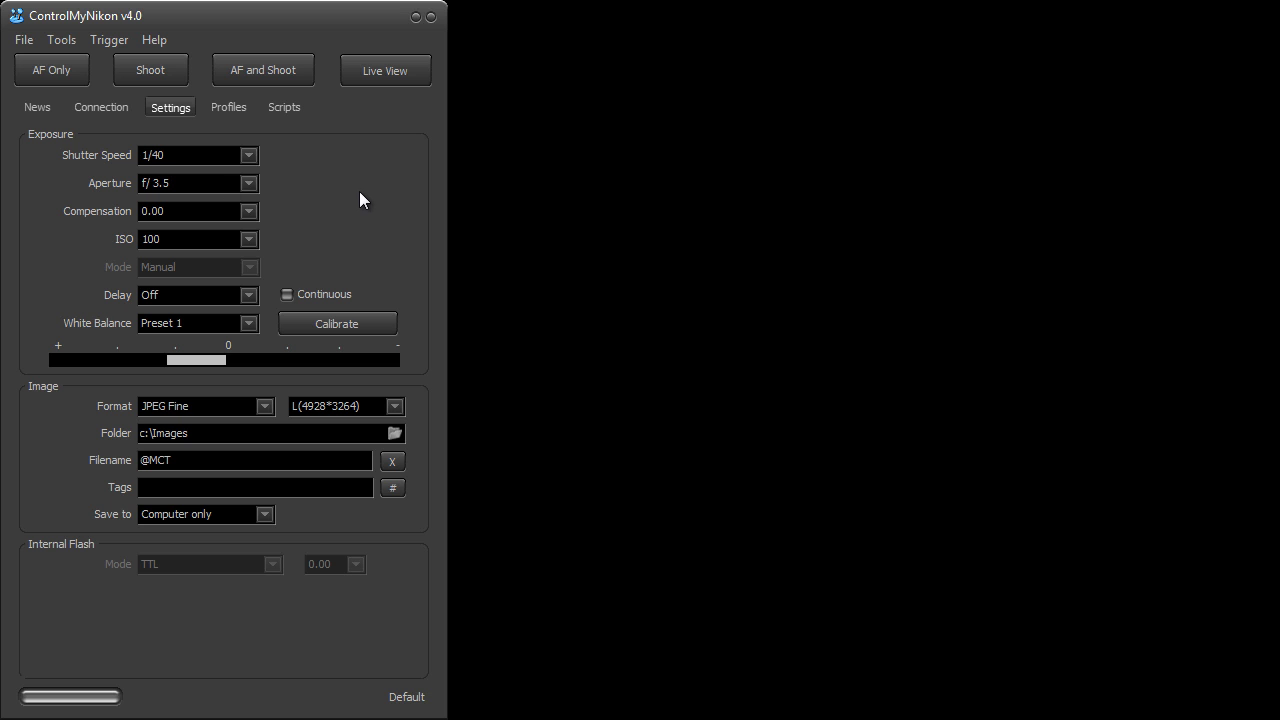
left_click(380, 74)
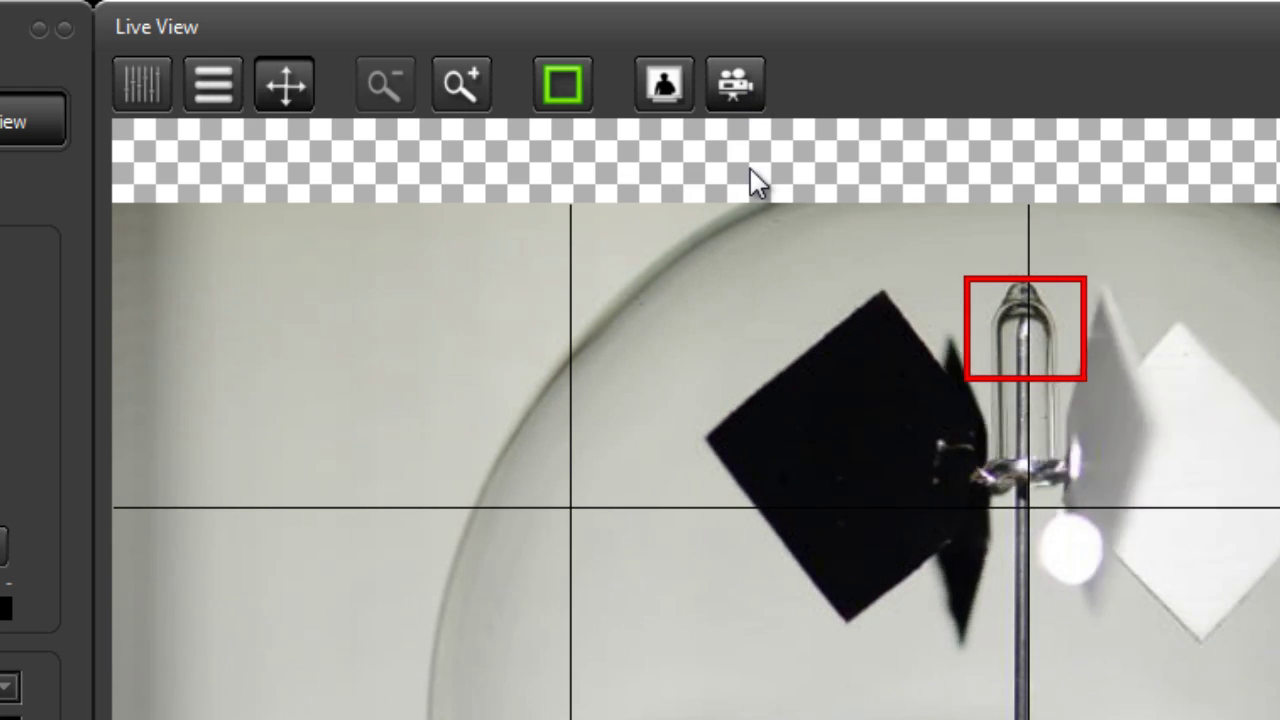
Step: Record two short video clips from the live view
left_click(752, 88)
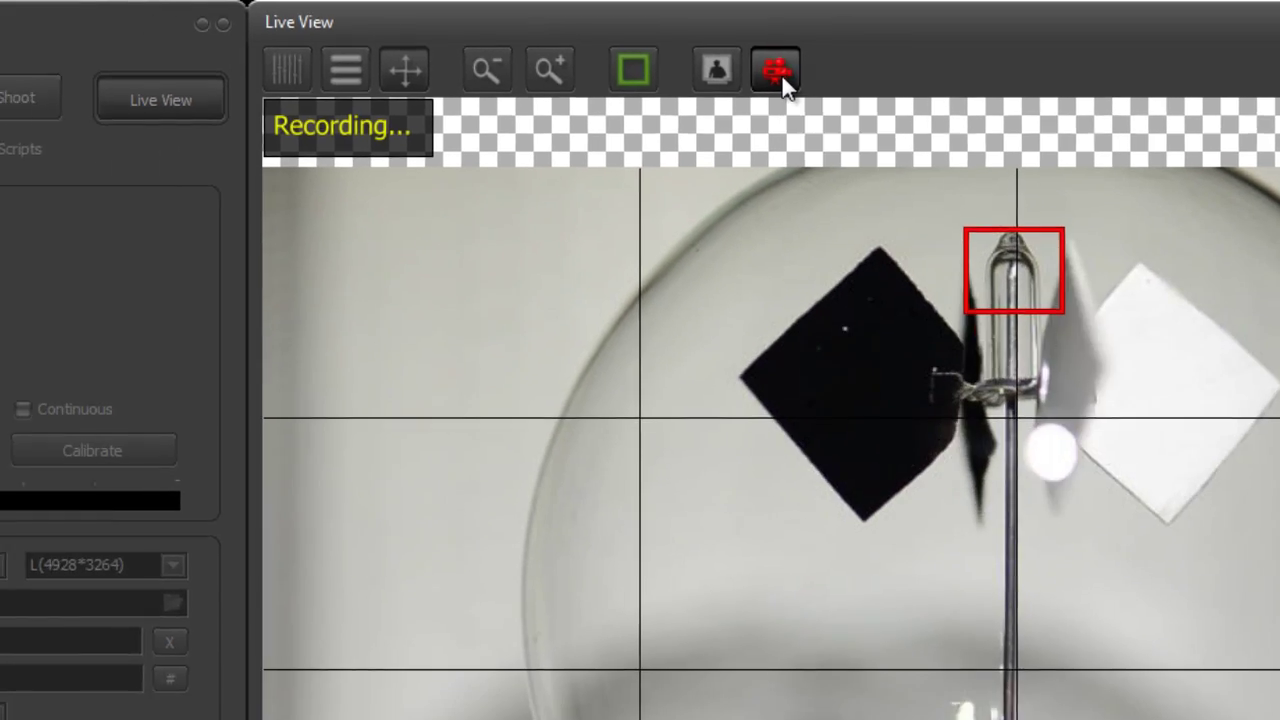
left_click(781, 73)
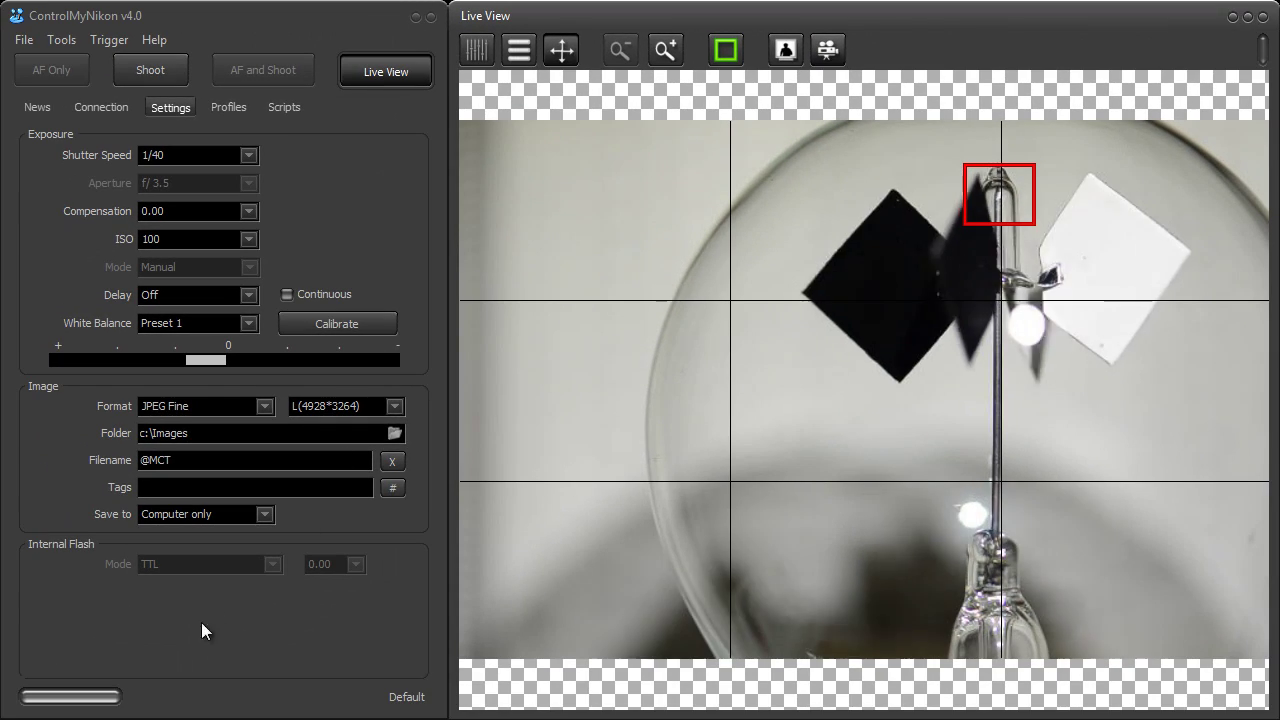
left_click(829, 50)
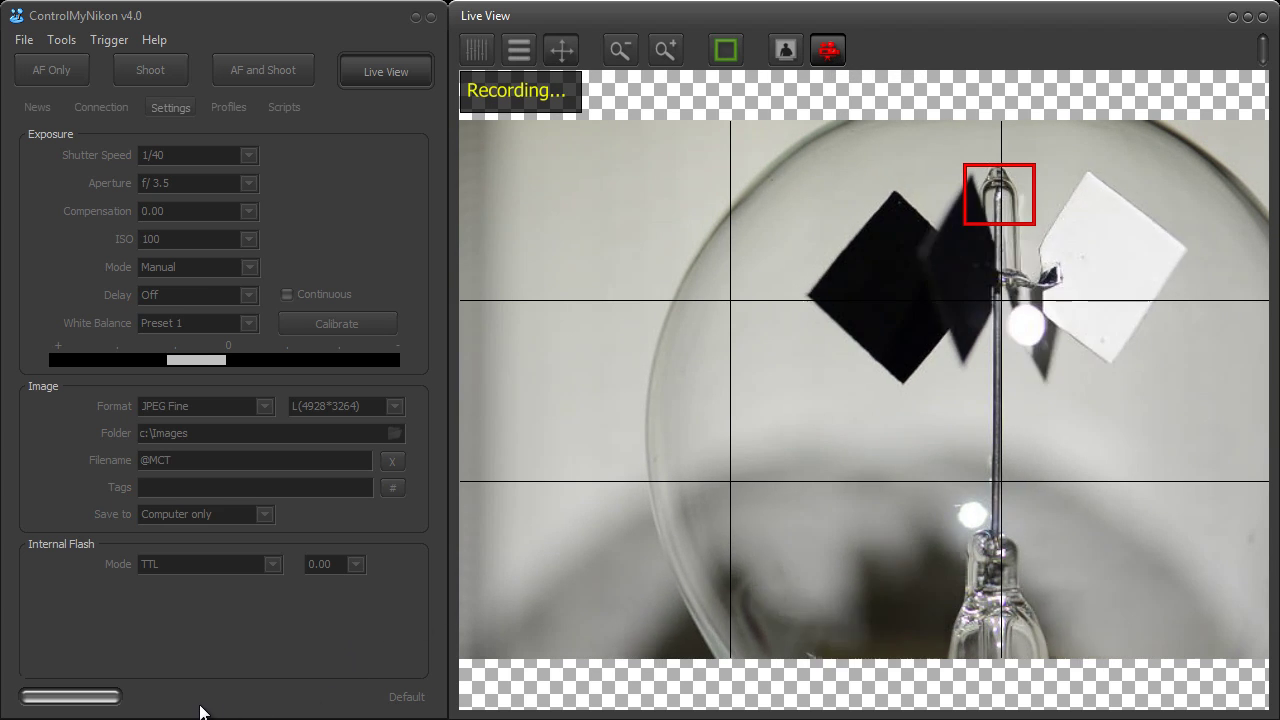
left_click(842, 52)
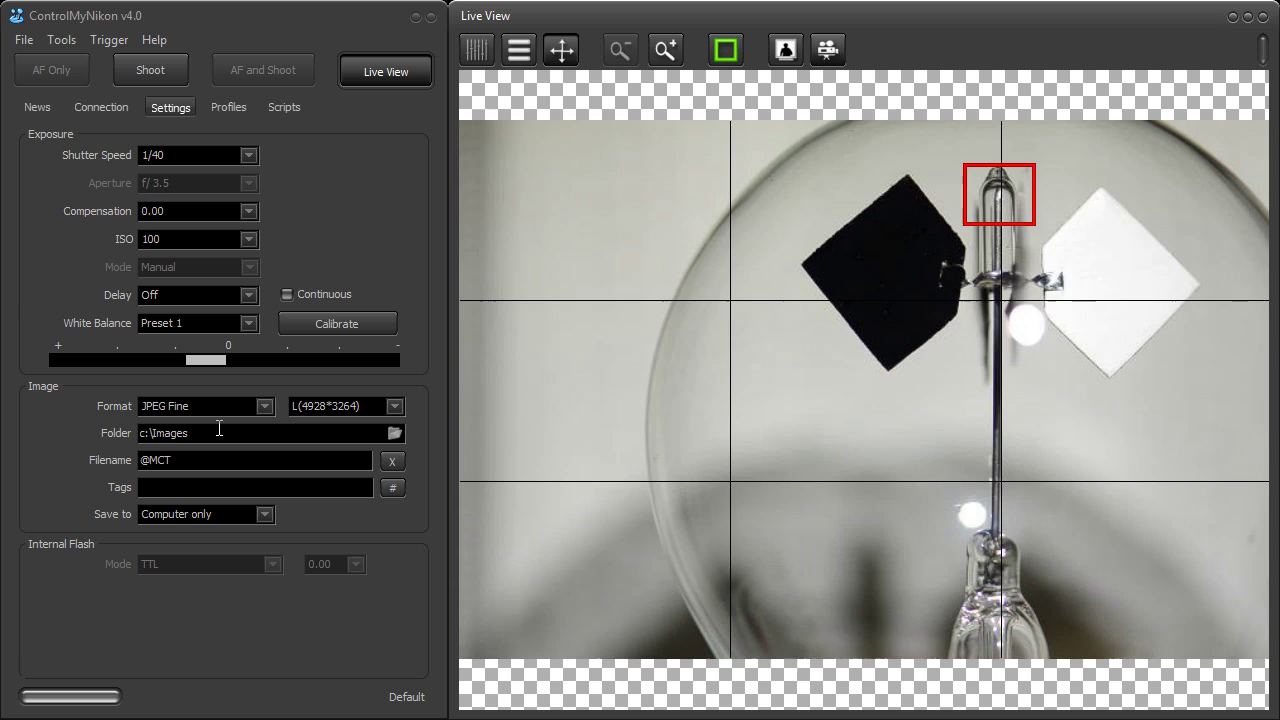
left_click(222, 429)
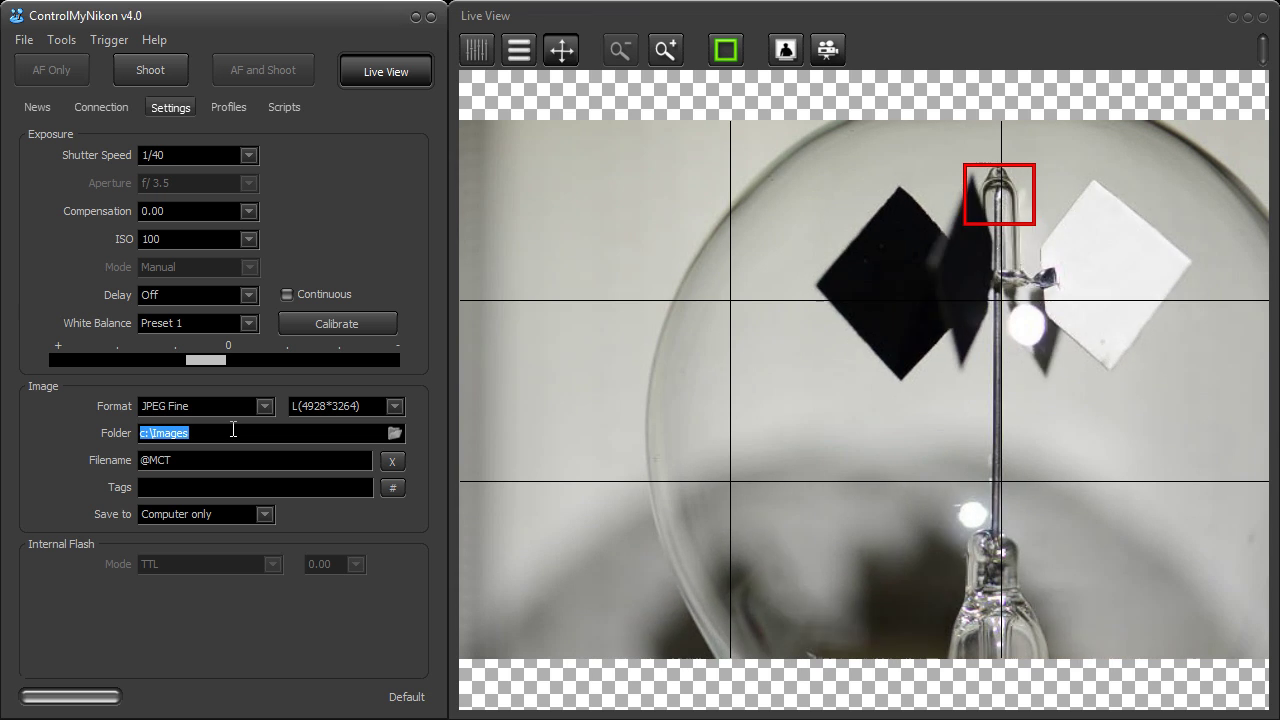
left_click(233, 429)
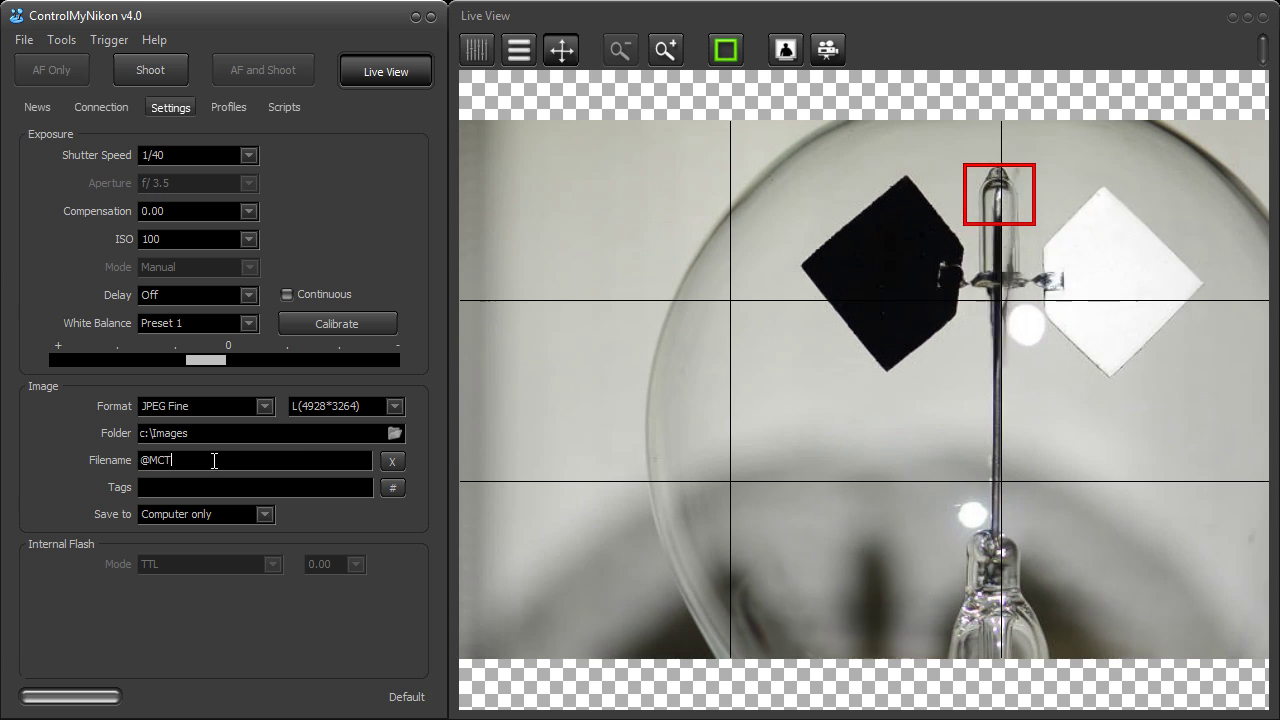
left_click_drag(214, 460, 77, 466)
left_click(184, 466)
left_click(212, 433)
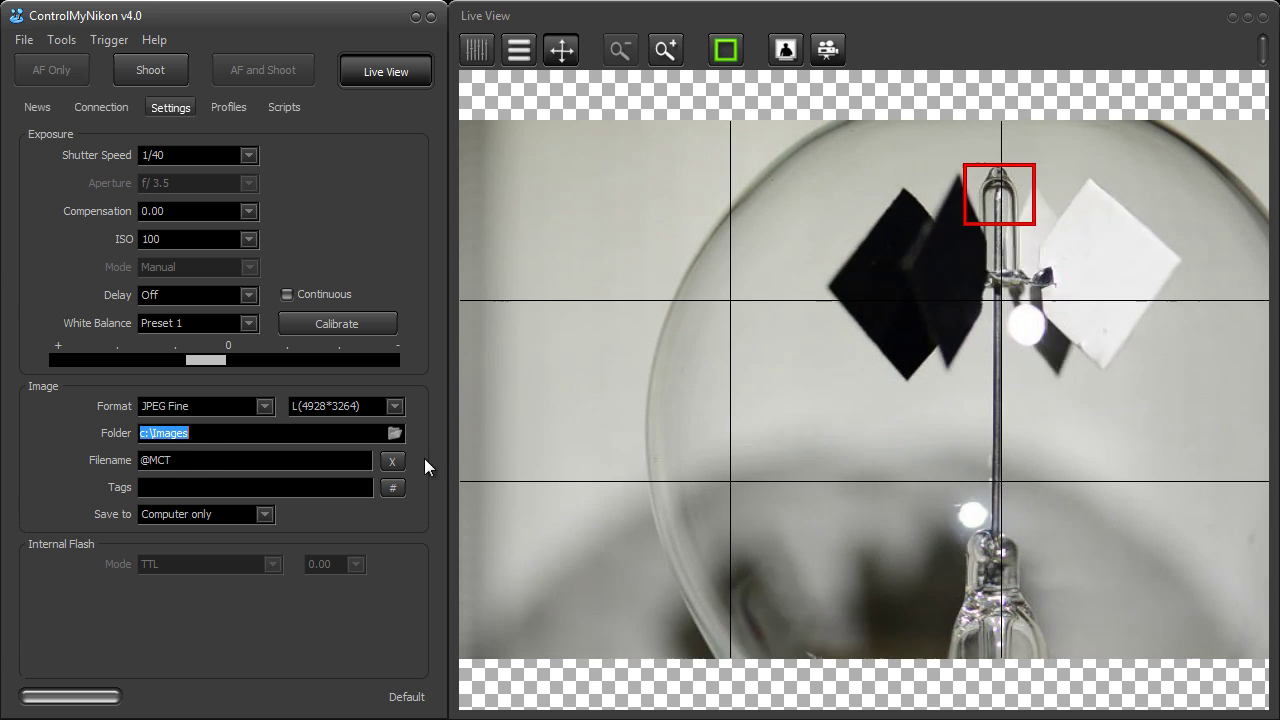
left_click(394, 433)
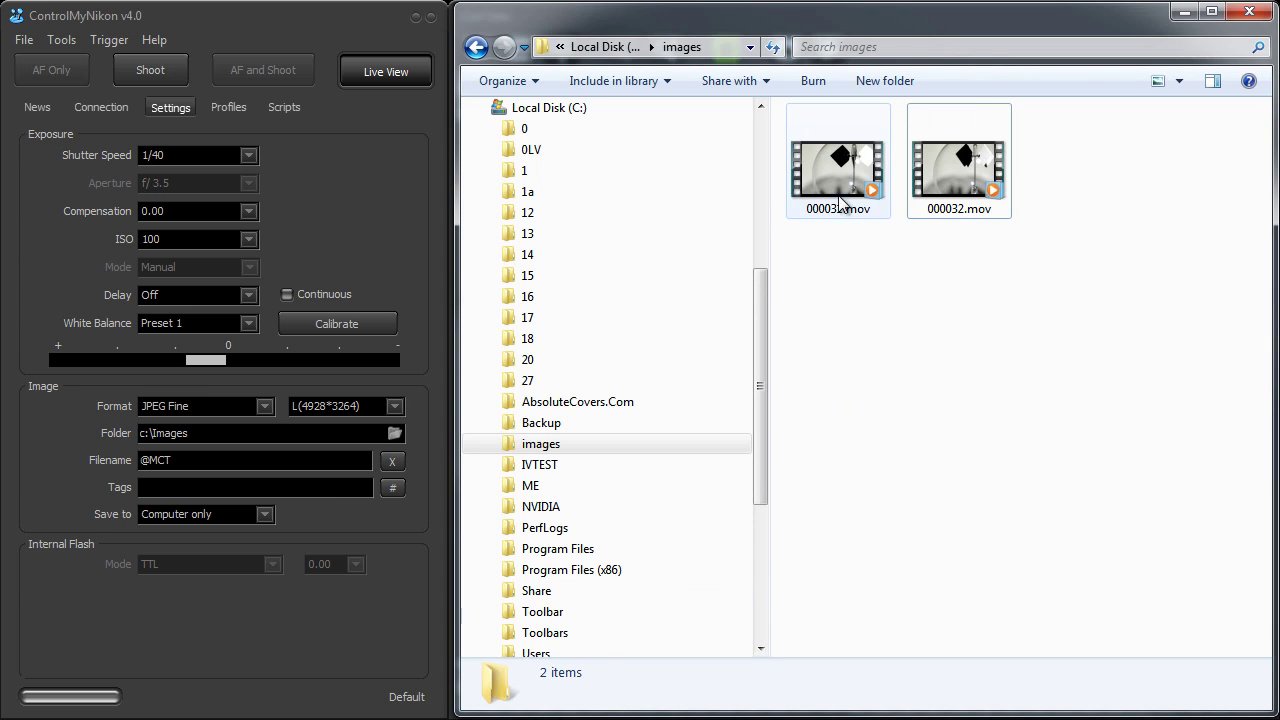
Step: Review clips 000031 and 000032, then record a third clip, 000033.mov, from the live view
left_click(840, 167)
left_click(958, 168)
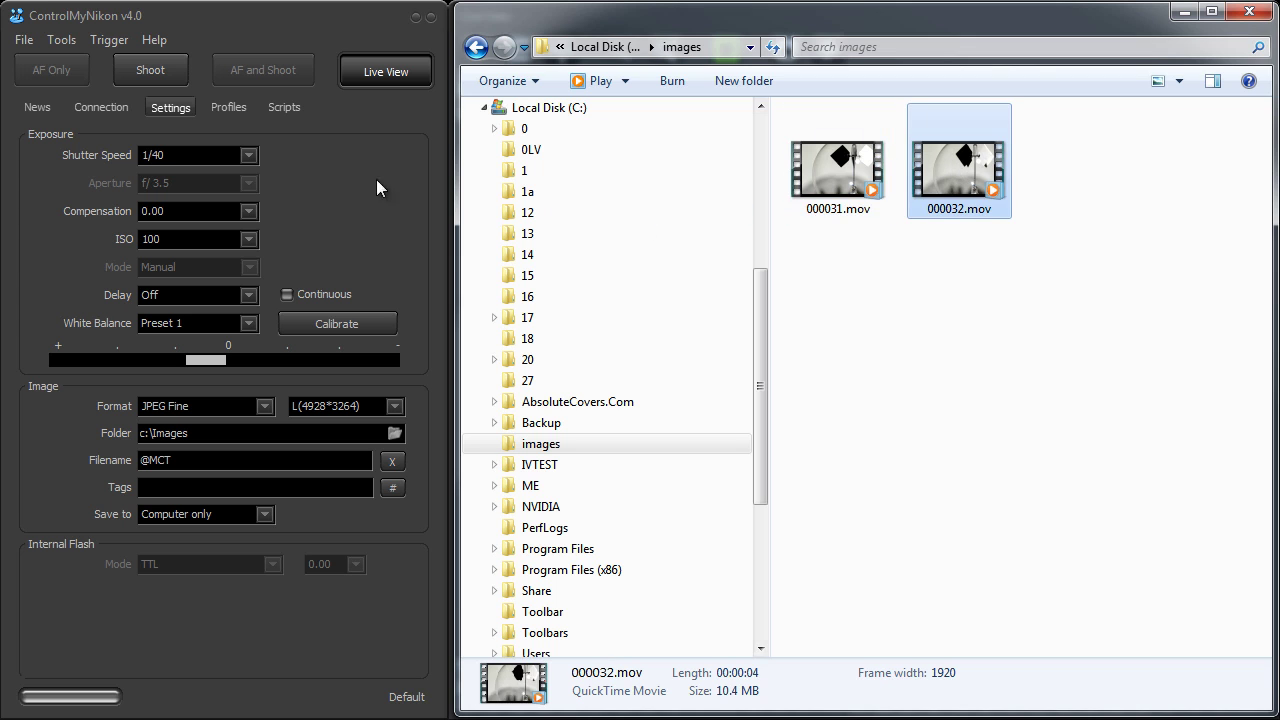
left_click_drag(644, 38, 650, 190)
left_click(827, 49)
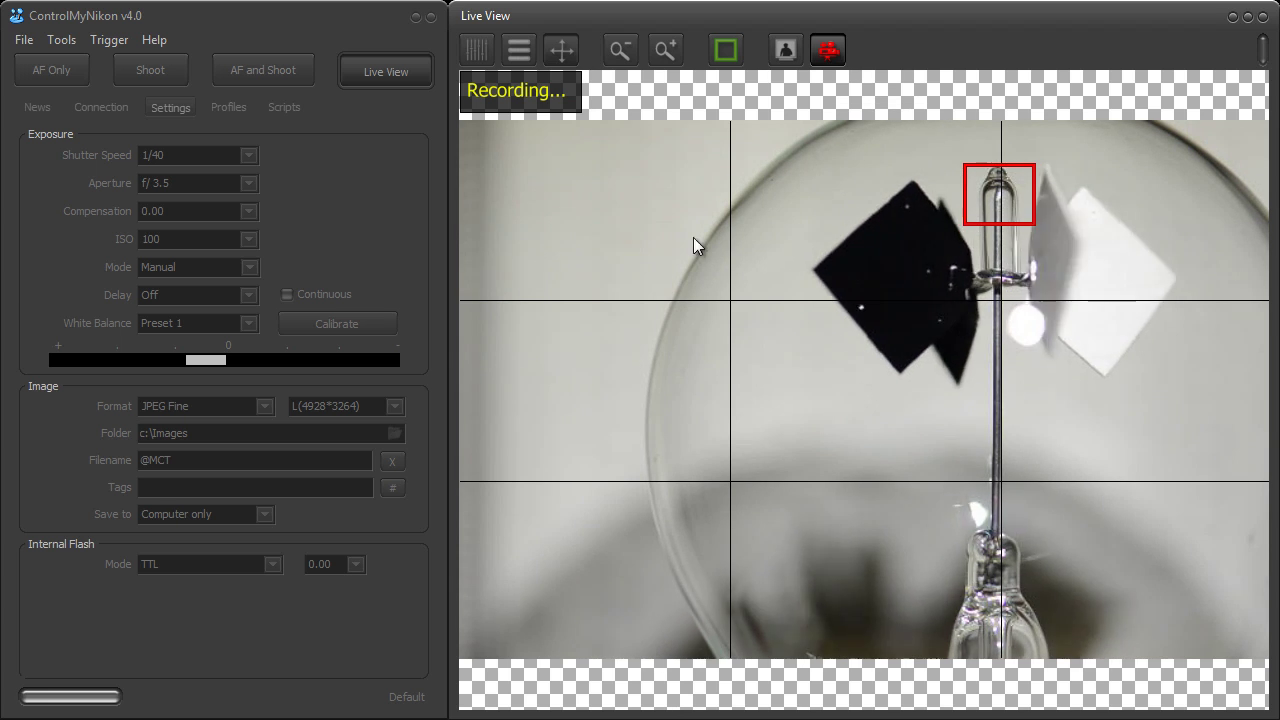
left_click(830, 52)
key("alt+Tab")
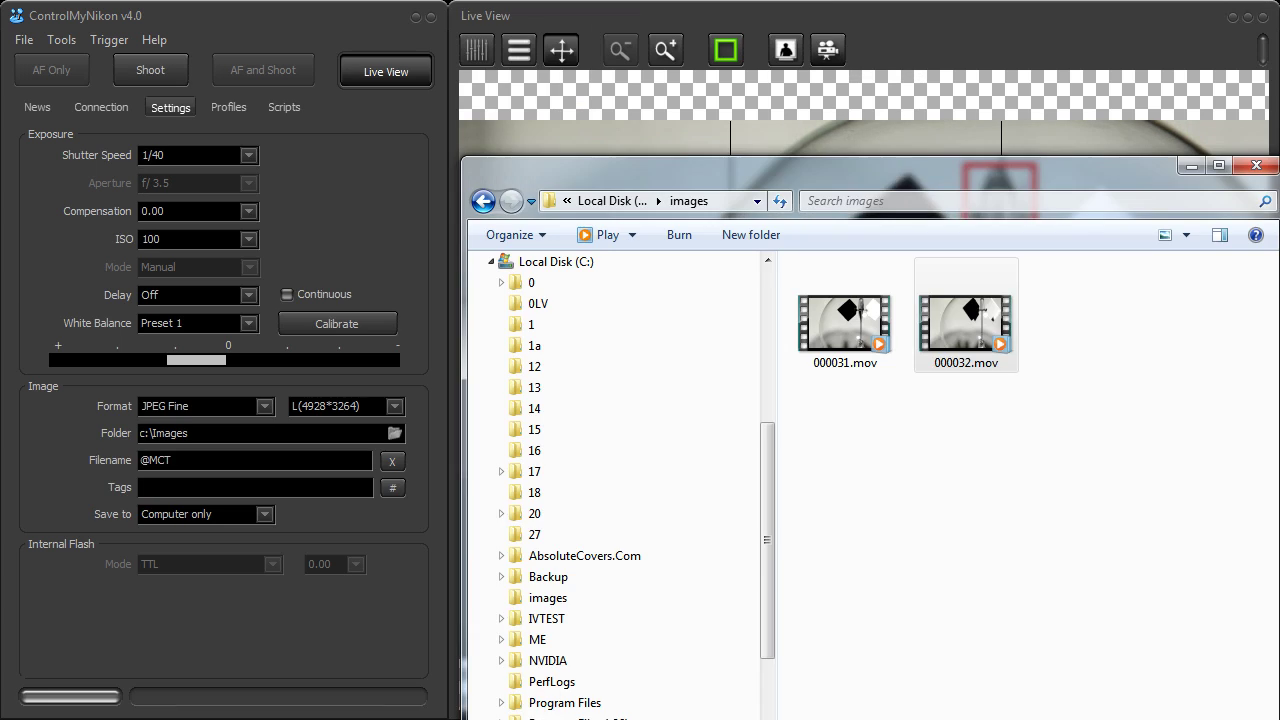
Step: Move Explorer back to the top and open 000031.mov for playback
left_click(1010, 368)
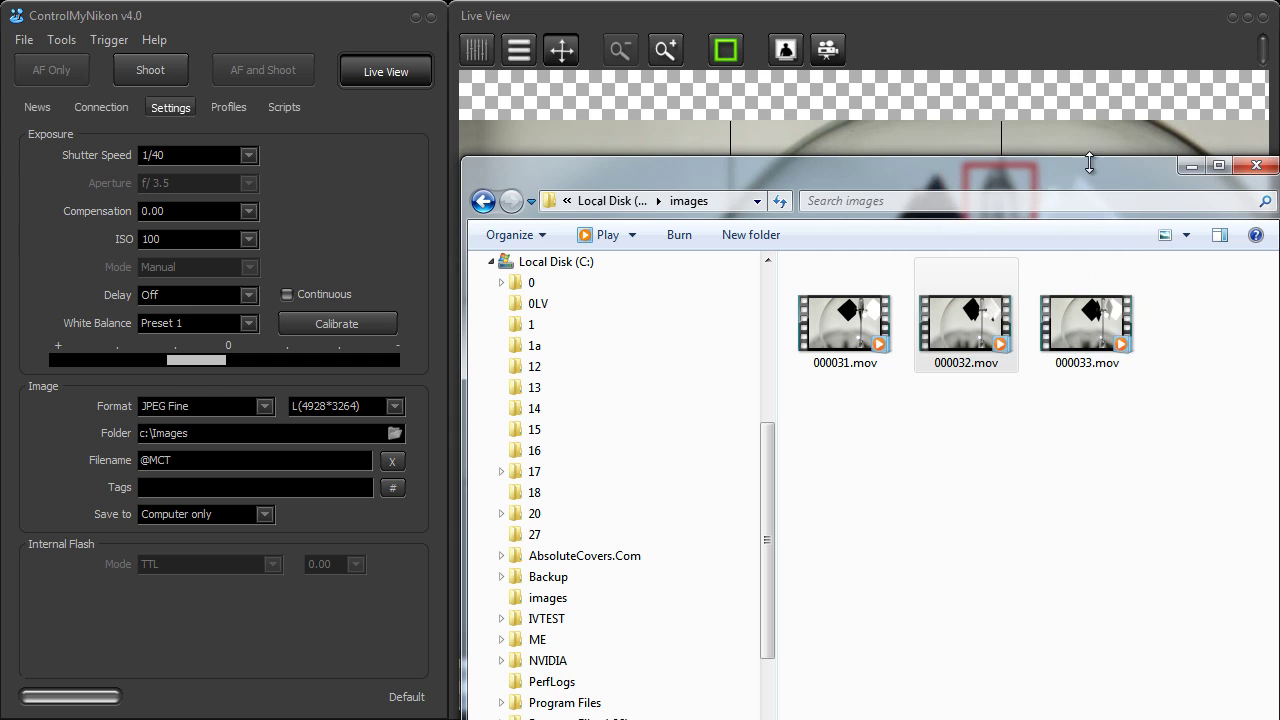
left_click_drag(1091, 175, 1086, 26)
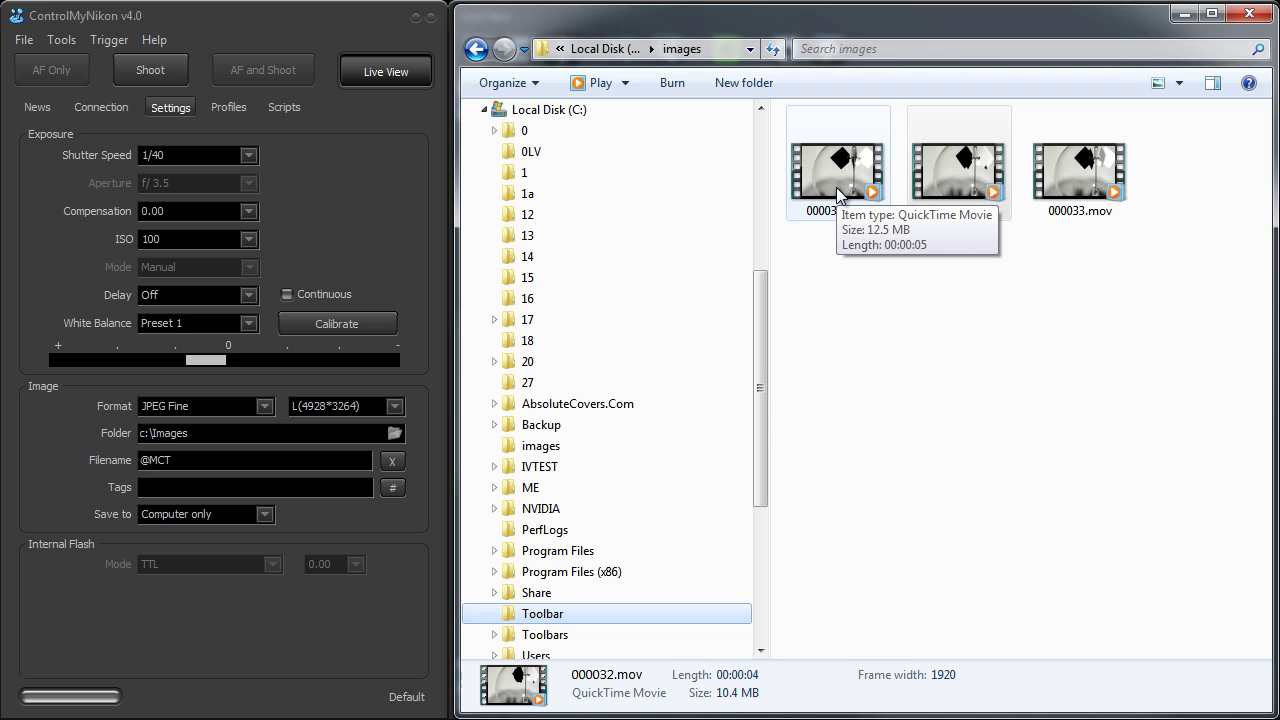
left_click(838, 195)
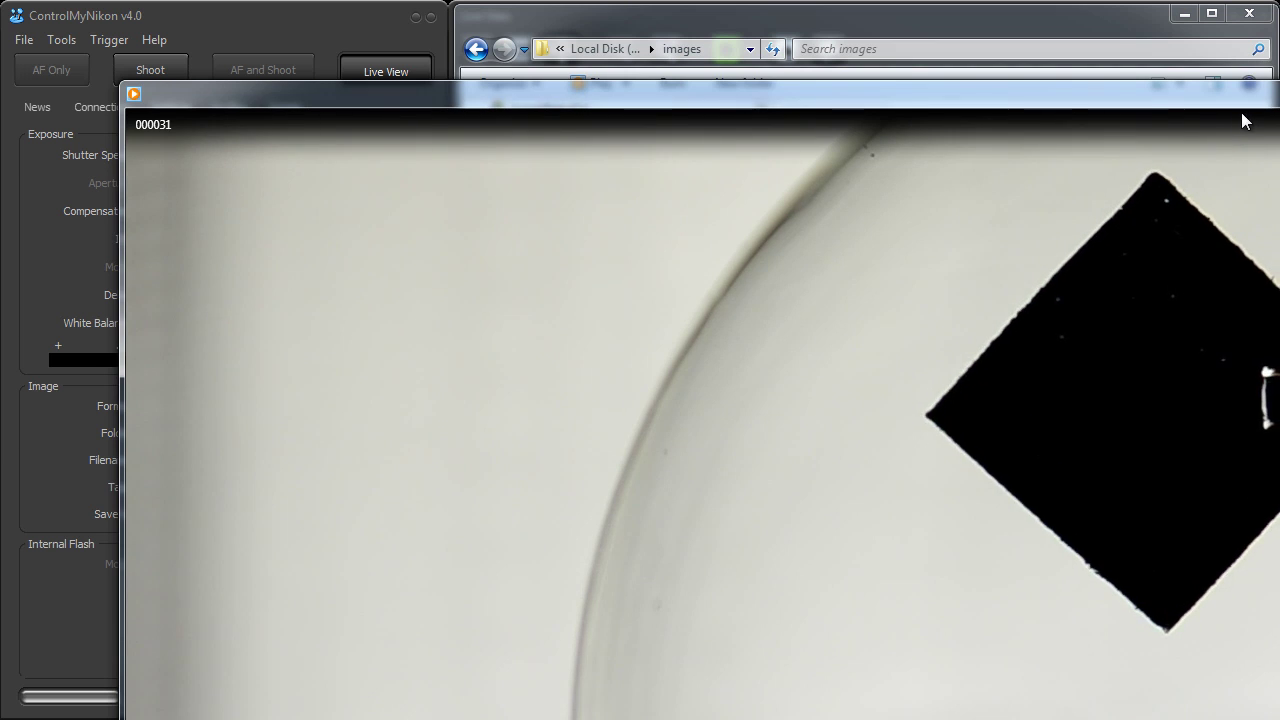
Step: Move and shrink the Media Player window playing 000031.mov, then close the player
left_click_drag(116, 96, 192, 84)
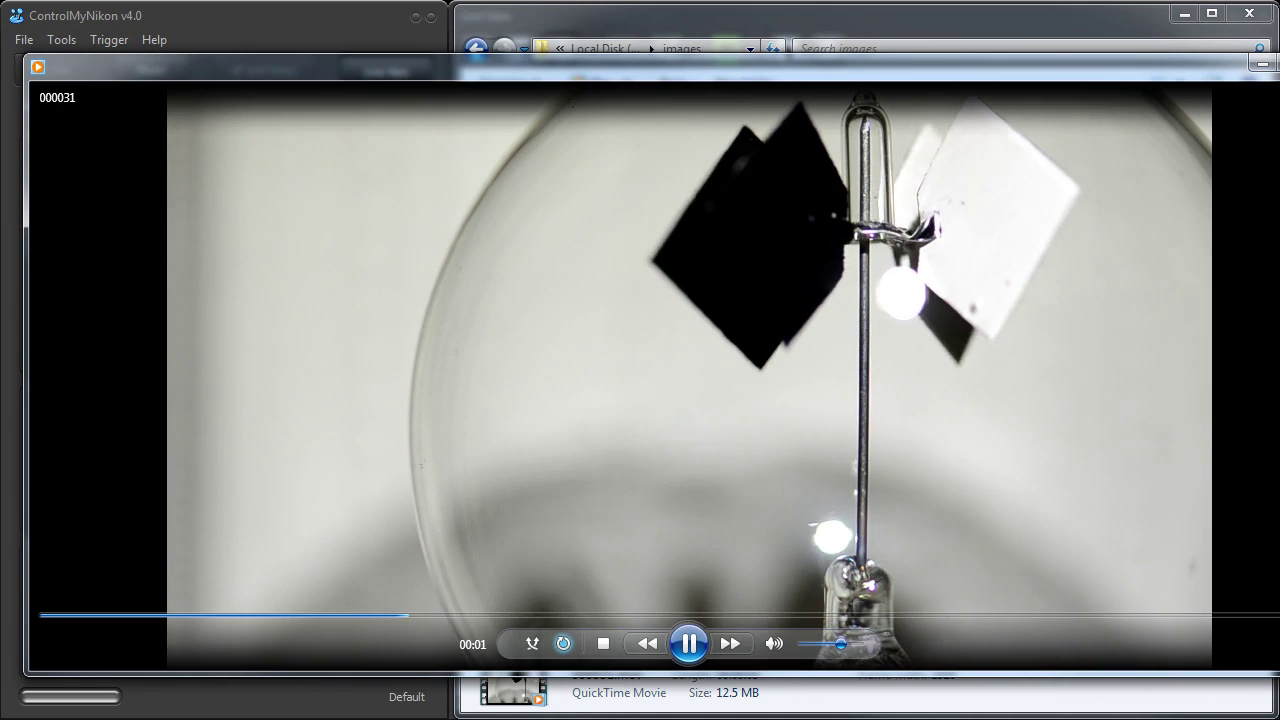
left_click_drag(1272, 668, 972, 624)
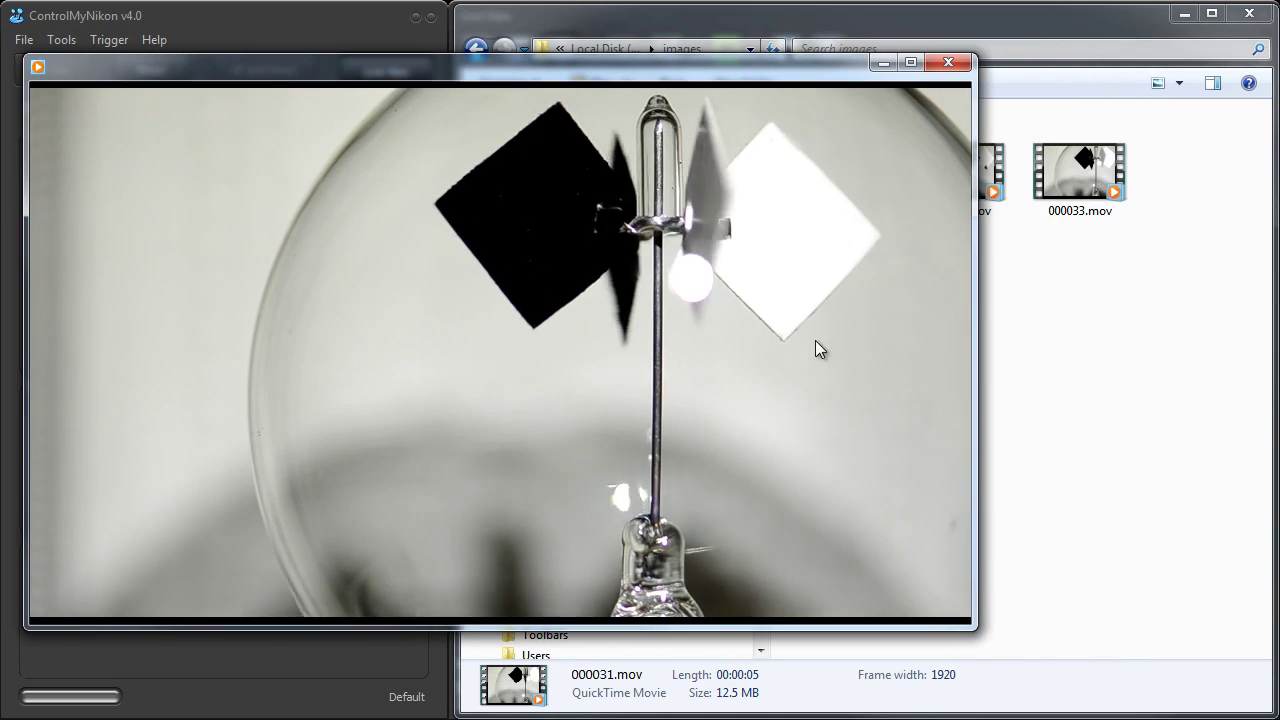
left_click_drag(680, 80, 764, 83)
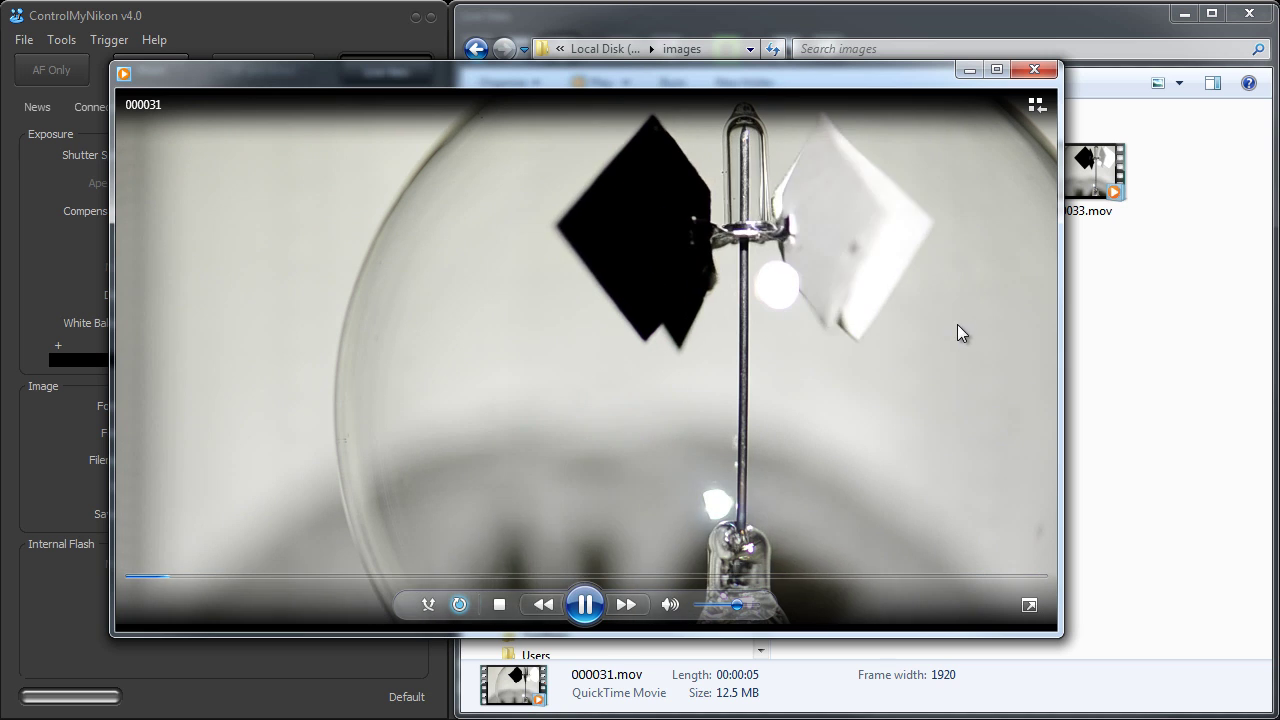
left_click(1036, 70)
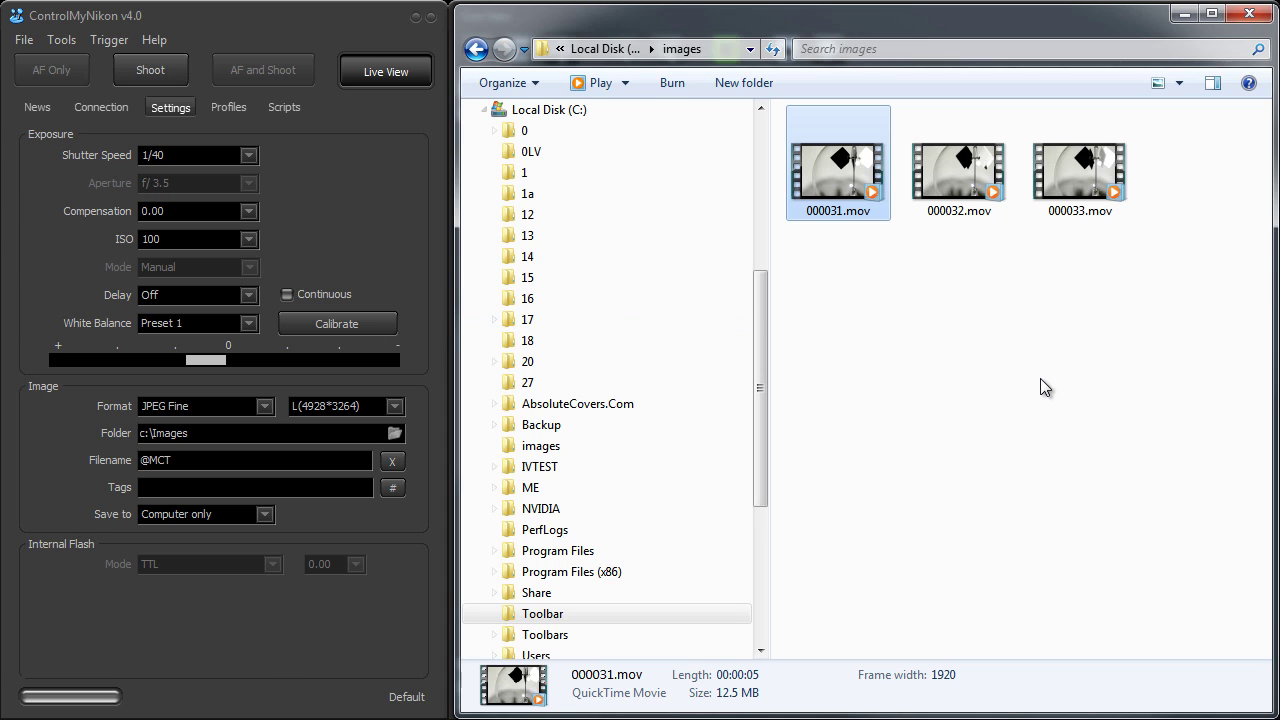
left_click(970, 189)
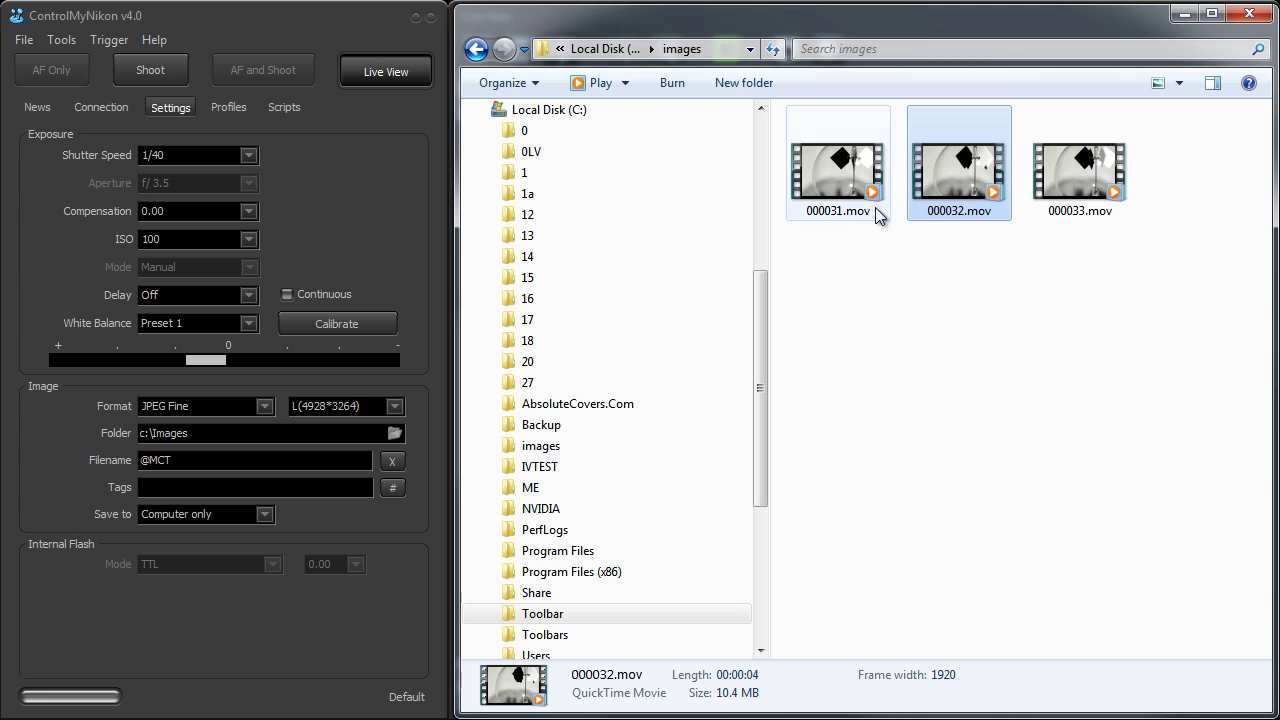
left_click(1080, 175)
left_click(960, 175)
left_click(835, 178)
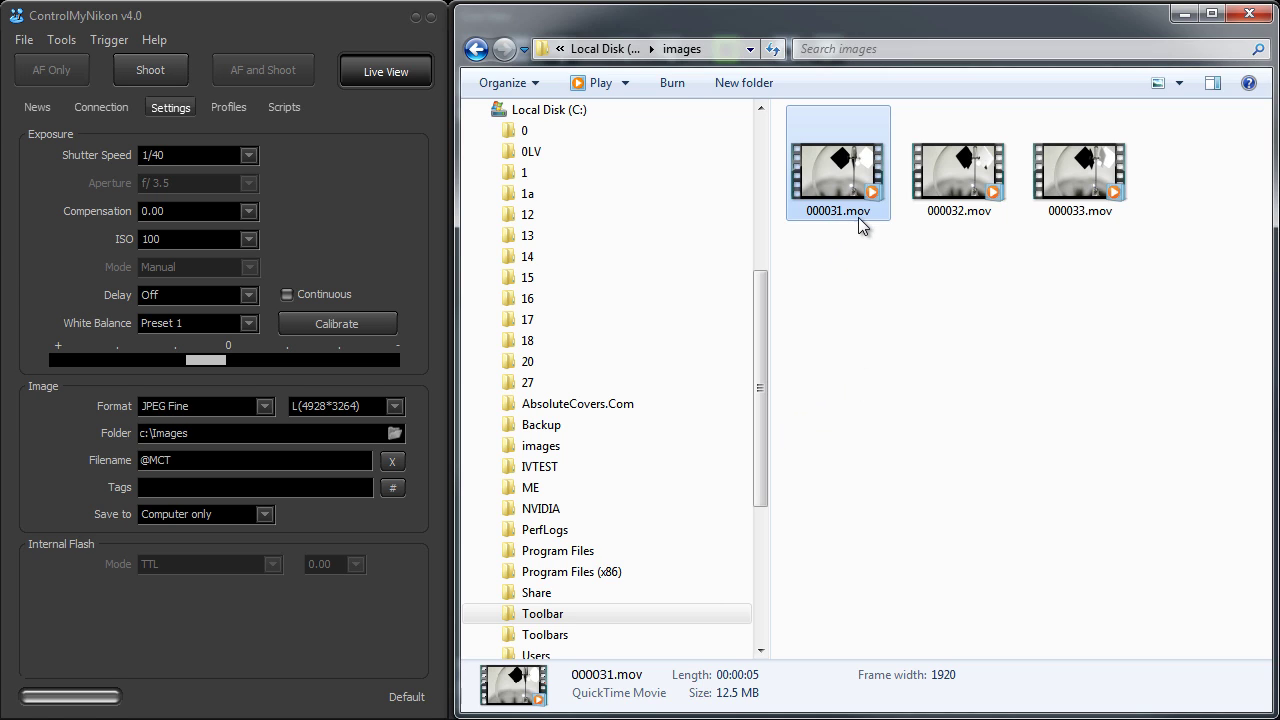
left_click(953, 207)
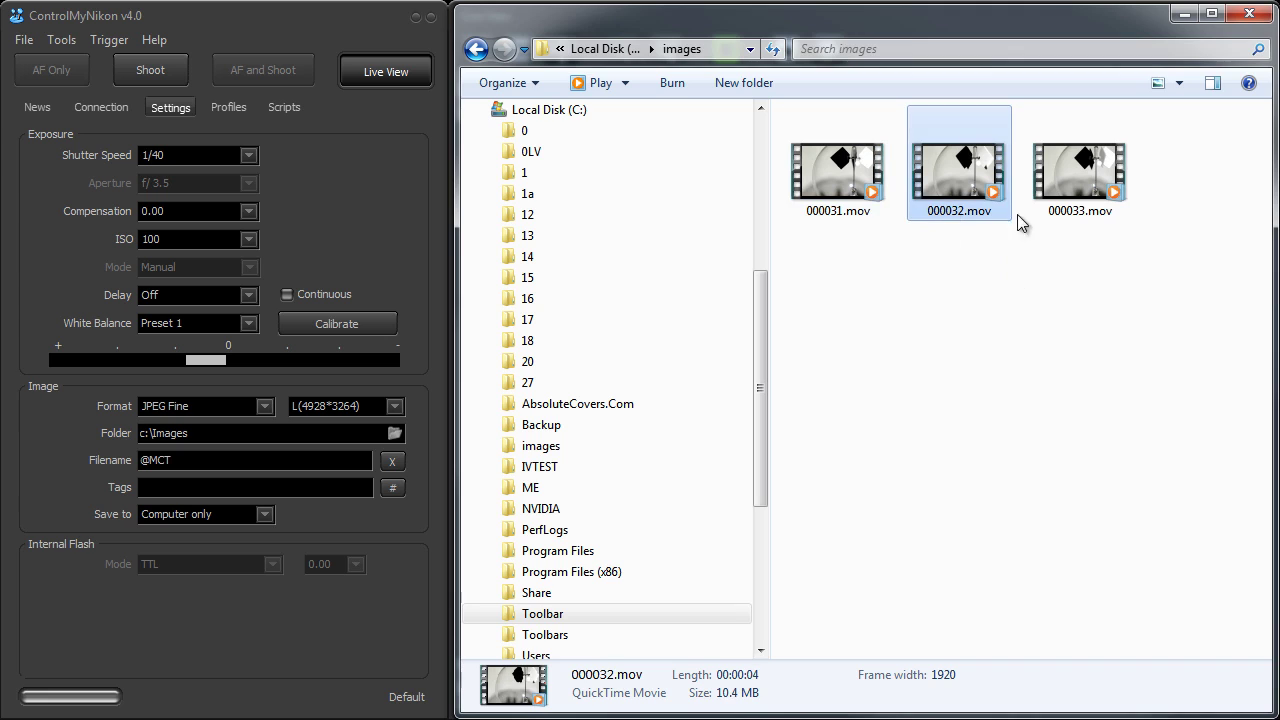
left_click(1088, 203)
left_click(968, 174)
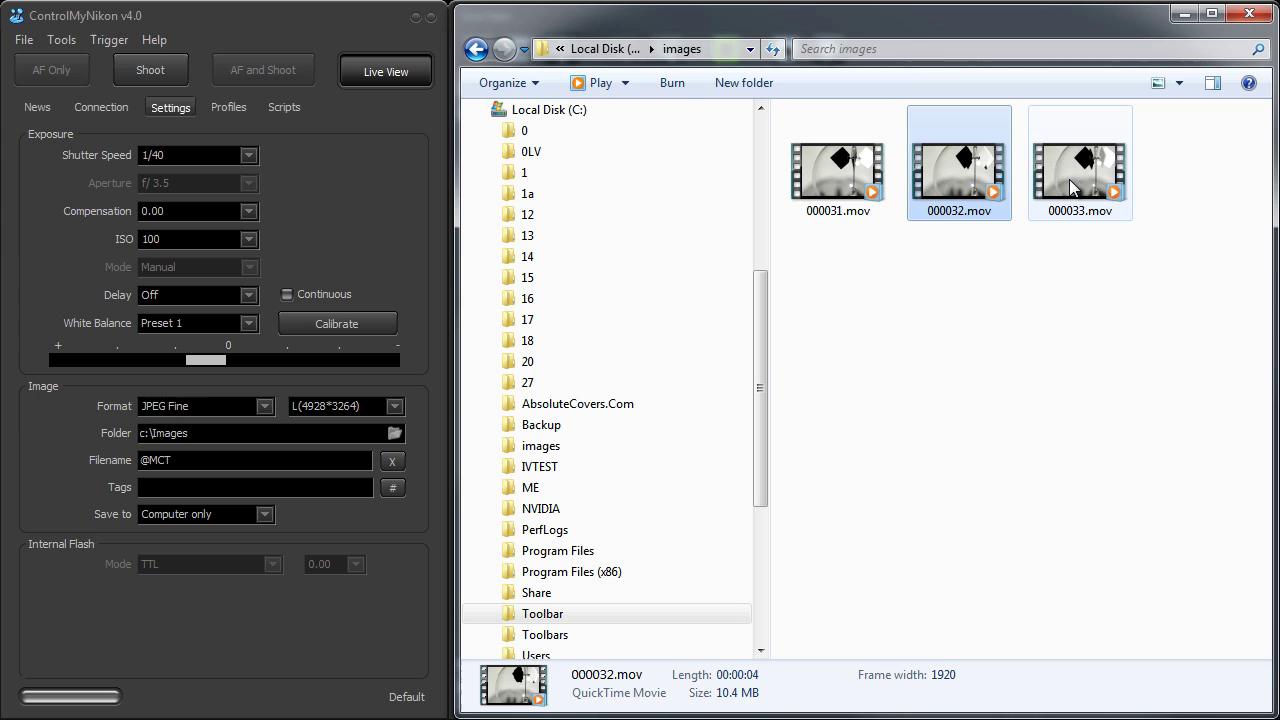
mouse_move(1070, 186)
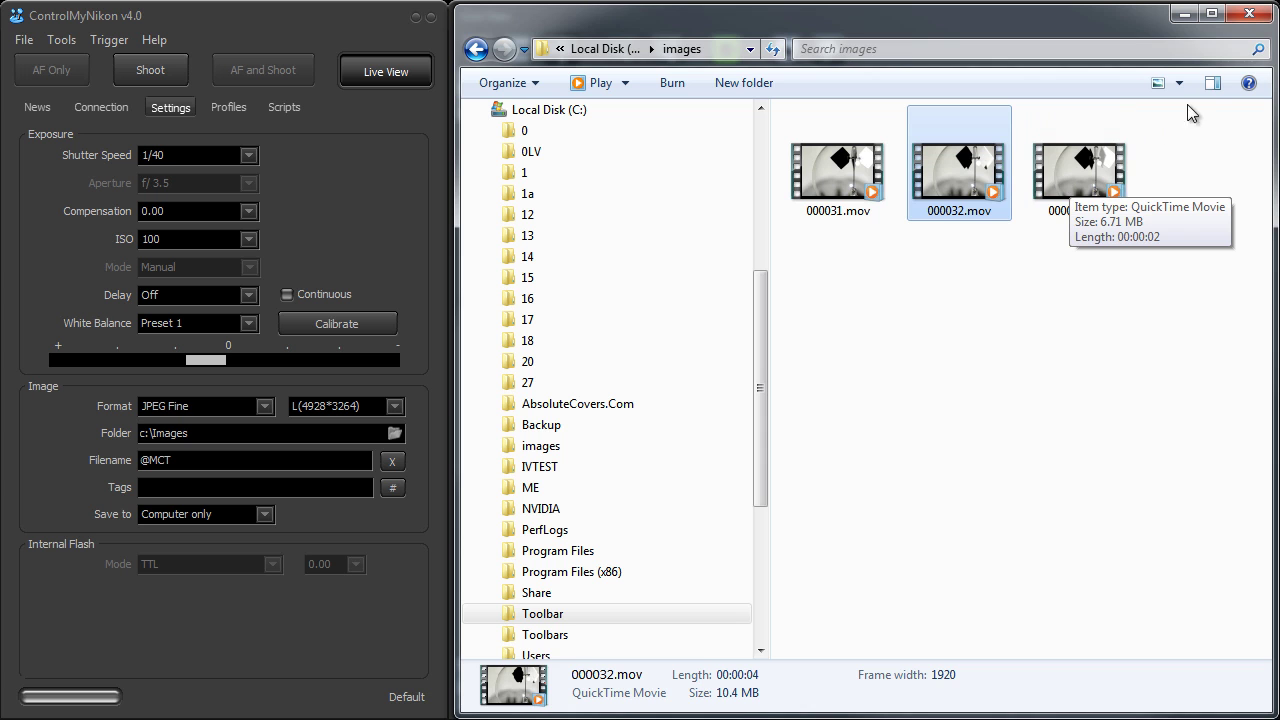
Step: Minimize Explorer and show the Live View's Image display settings (opacity 255, scale 88)
left_click(1185, 14)
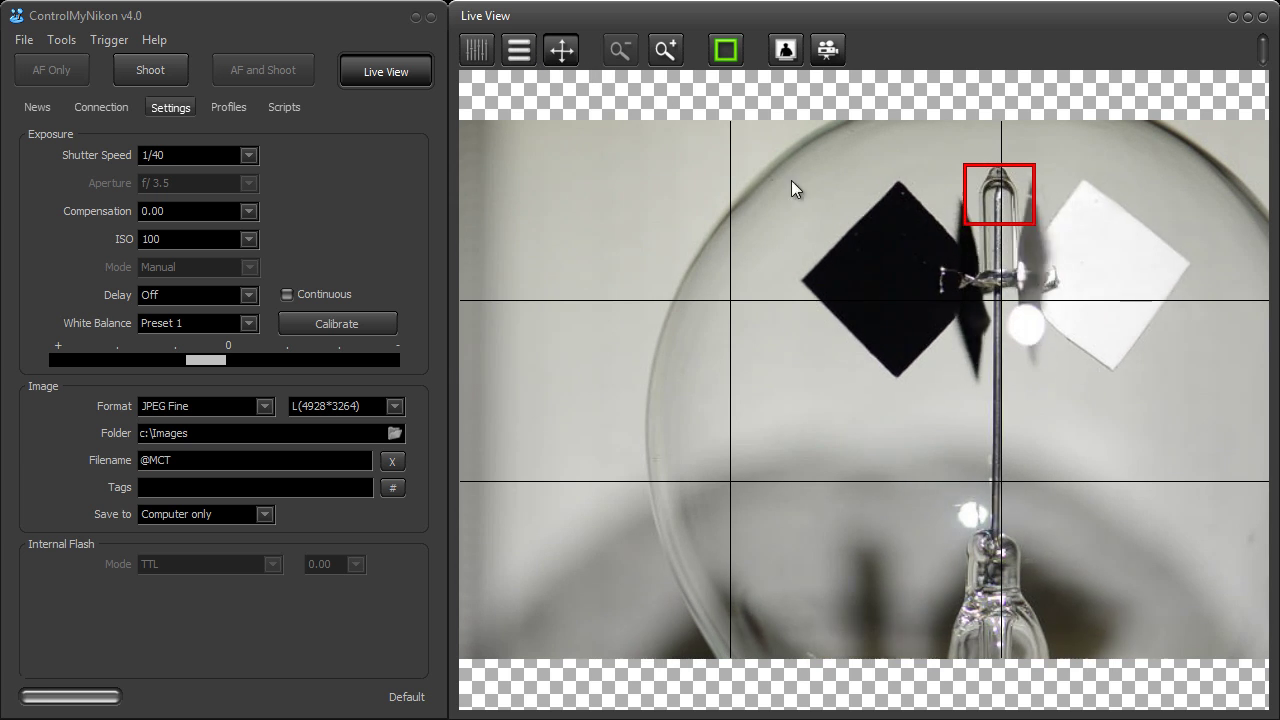
left_click(488, 55)
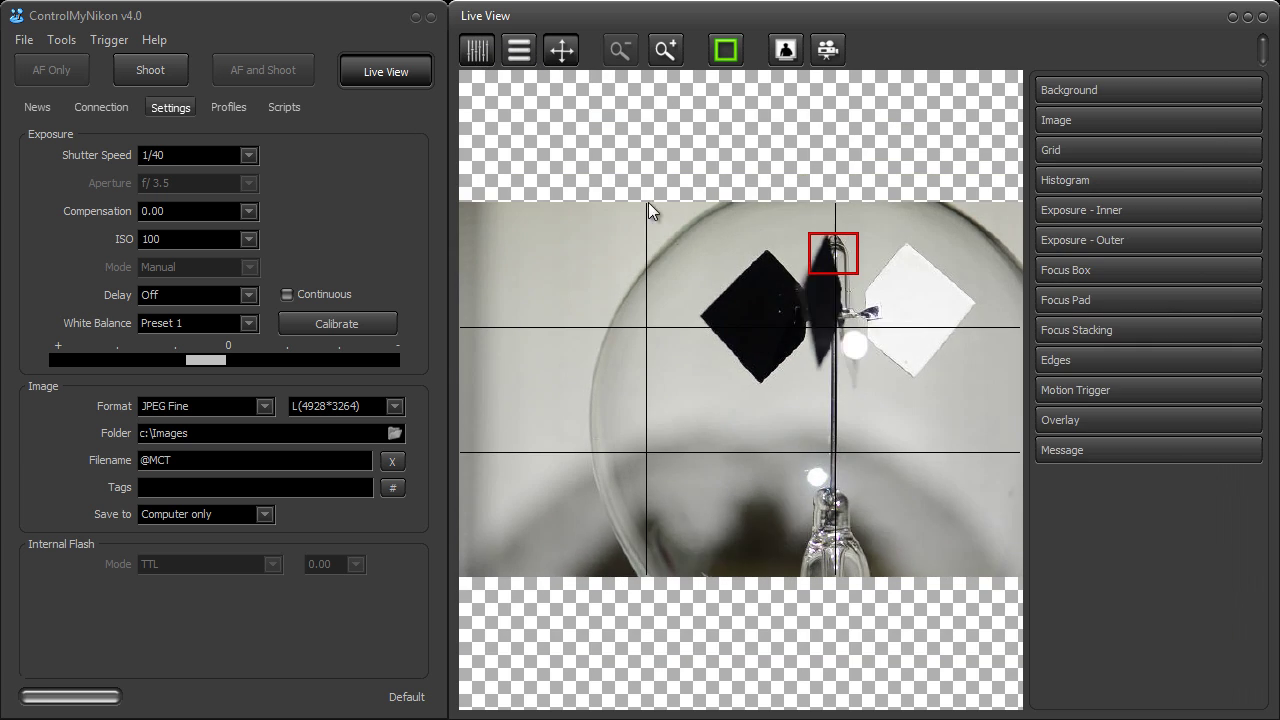
left_click(1155, 120)
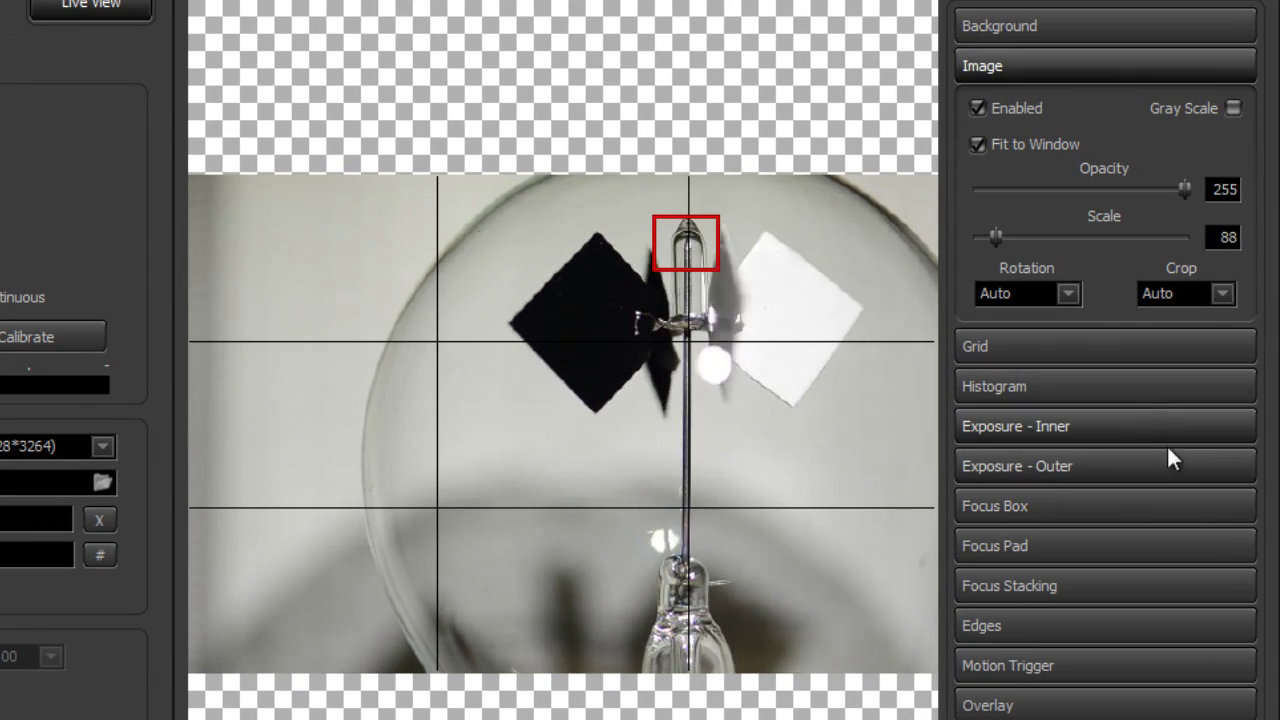
Step: Try 16:9 and 1.85:1 crops, then settle on a 2.39:1 crop for the live view
left_click(1224, 292)
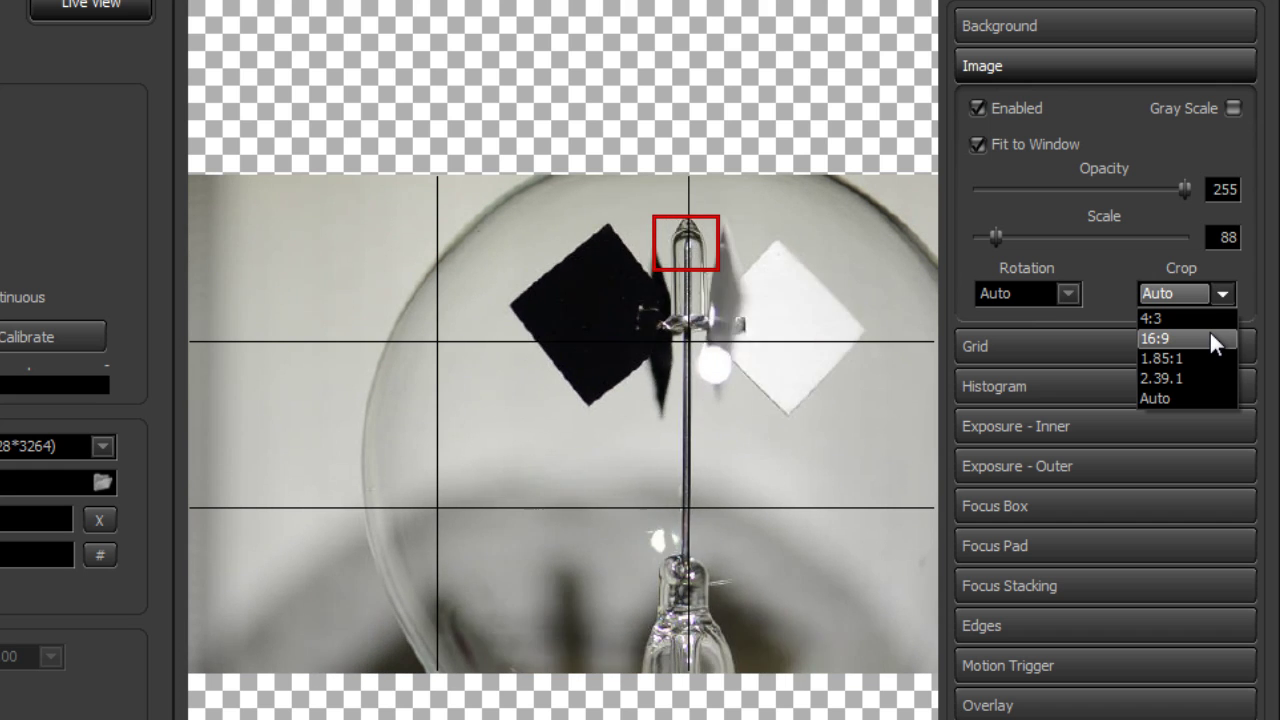
left_click(1210, 340)
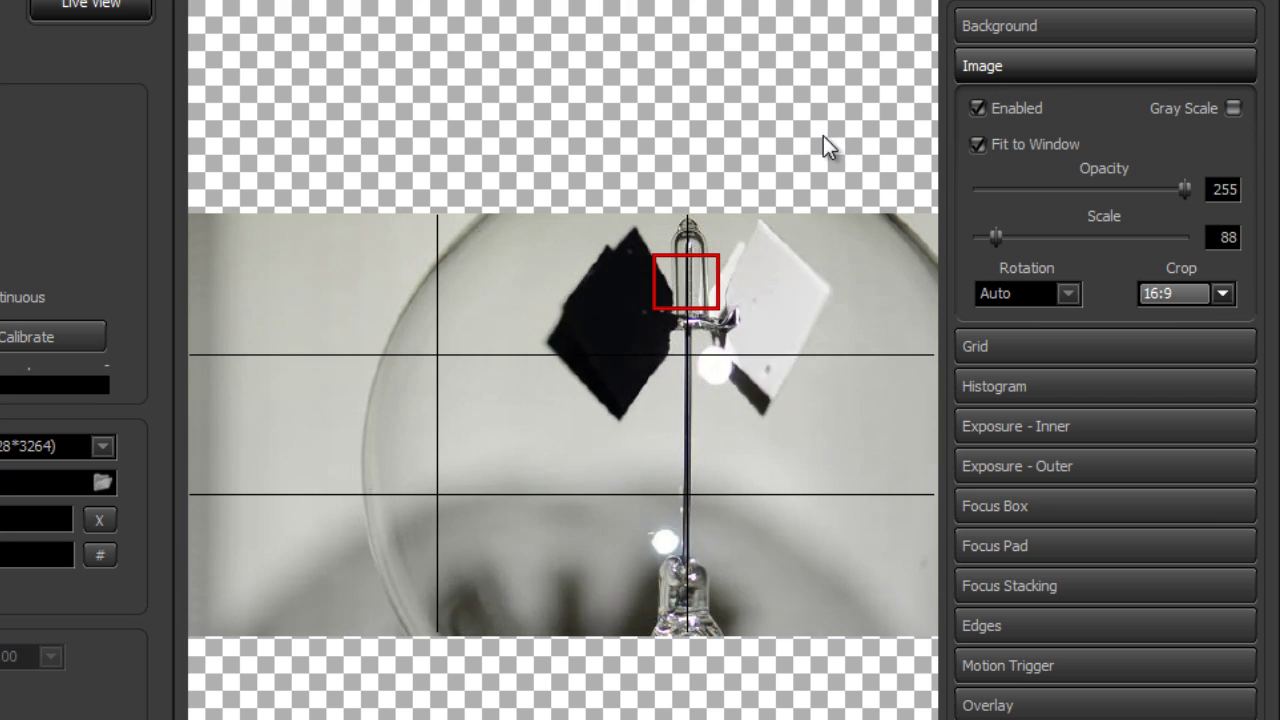
left_click(1222, 293)
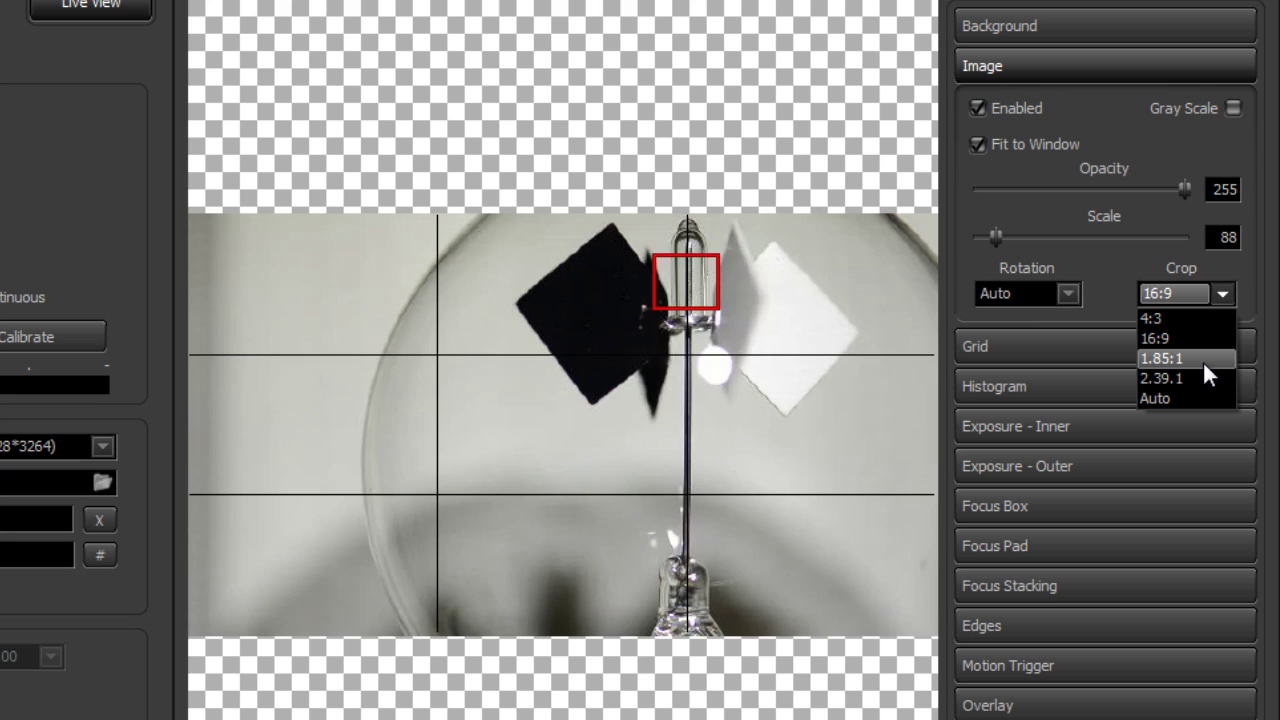
left_click(1201, 360)
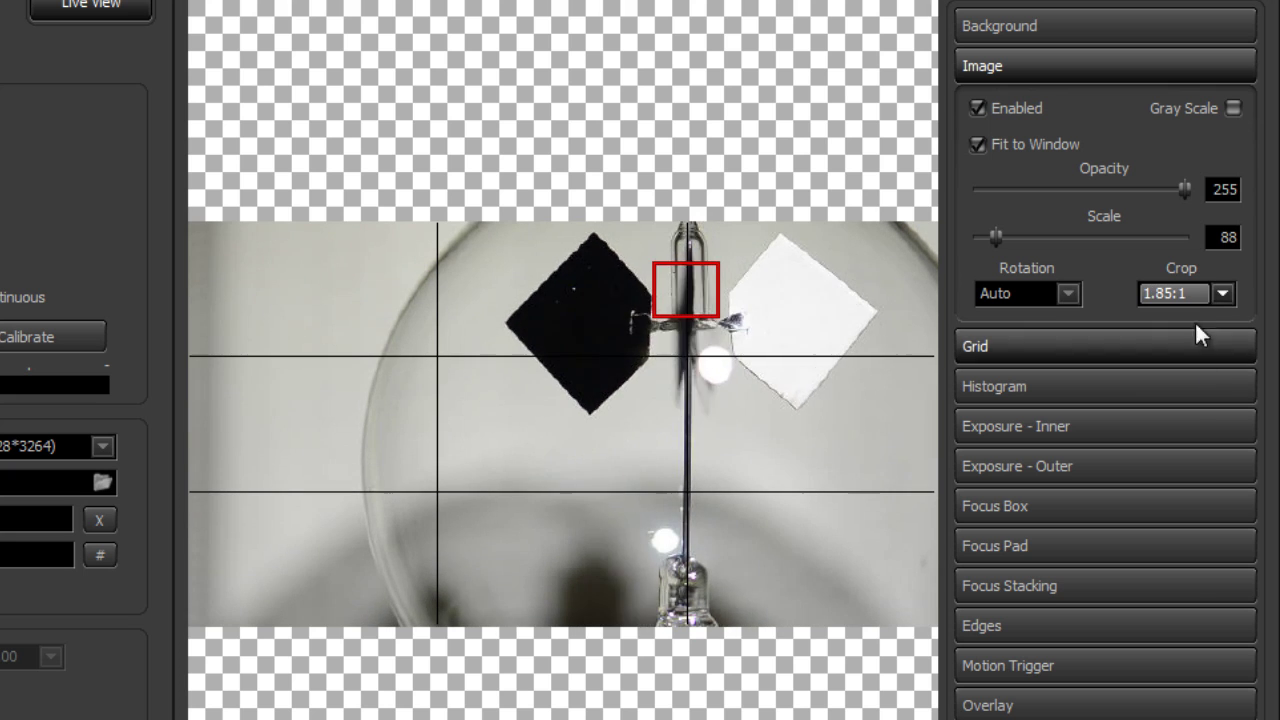
left_click(1199, 294)
left_click(1184, 378)
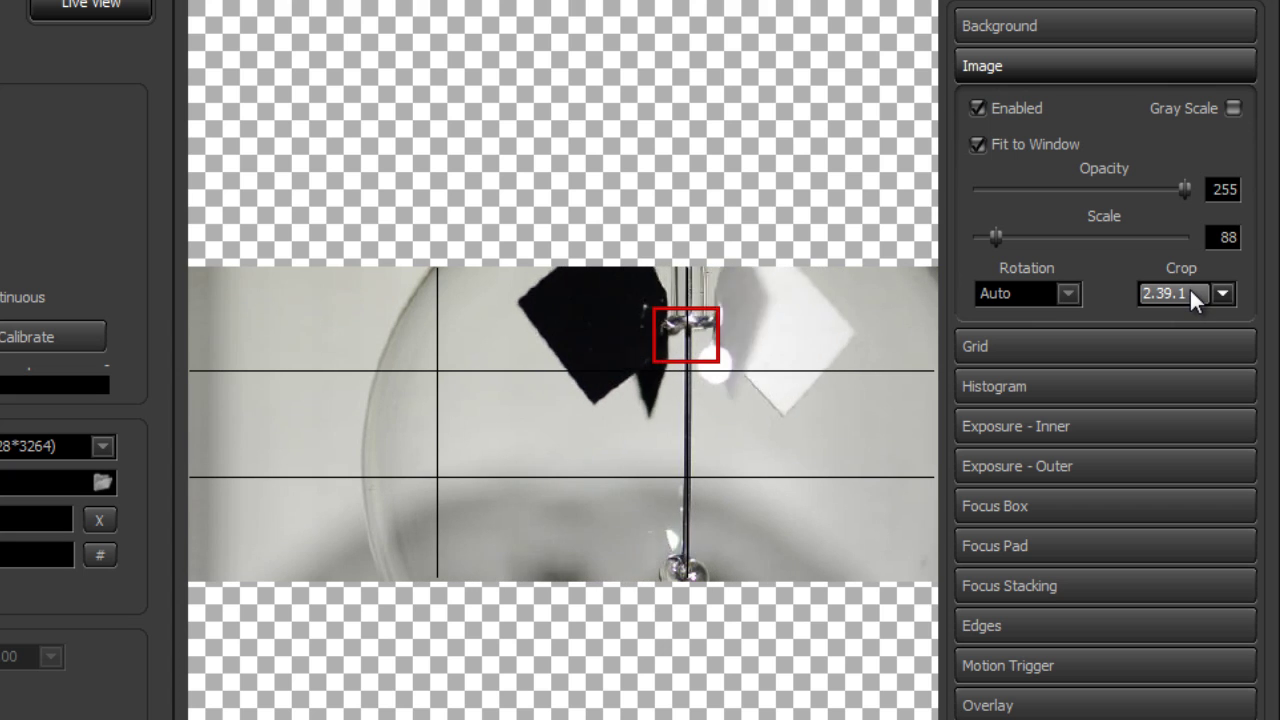
left_click(1111, 346)
Step: Turn off the grid lines and briefly preview the green inner exposure overlay
left_click(1033, 388)
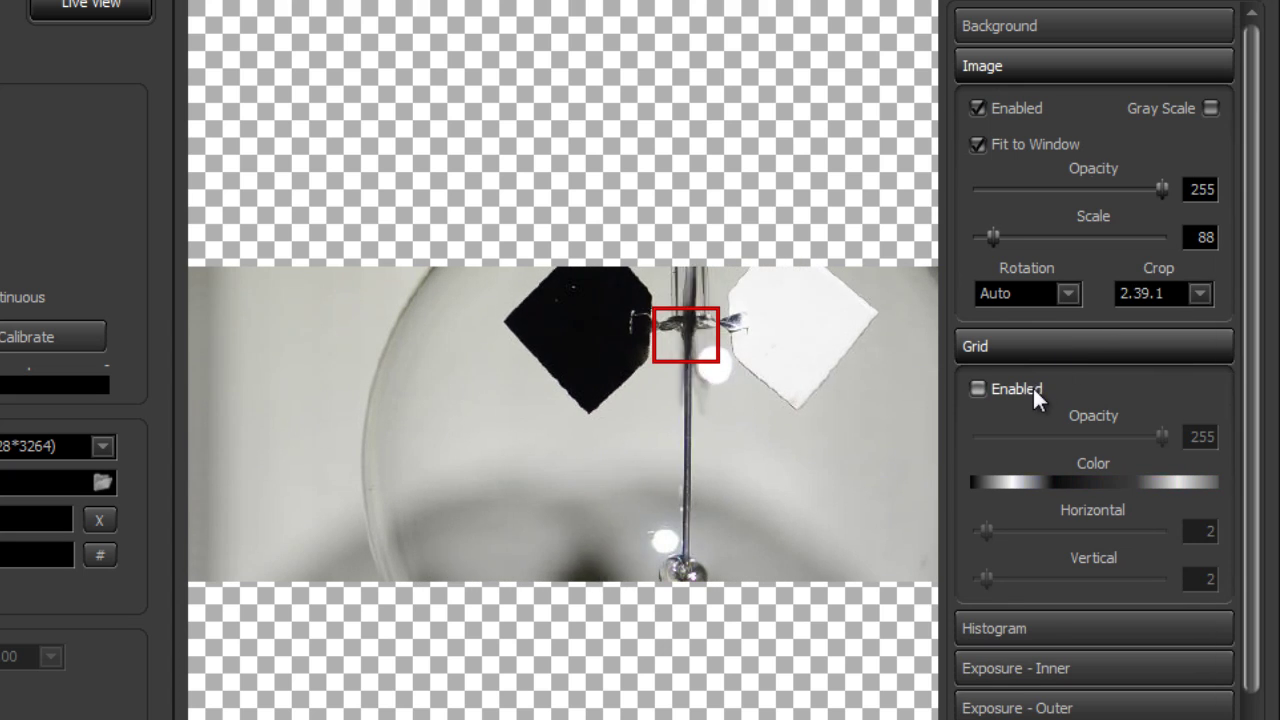
left_click(1106, 346)
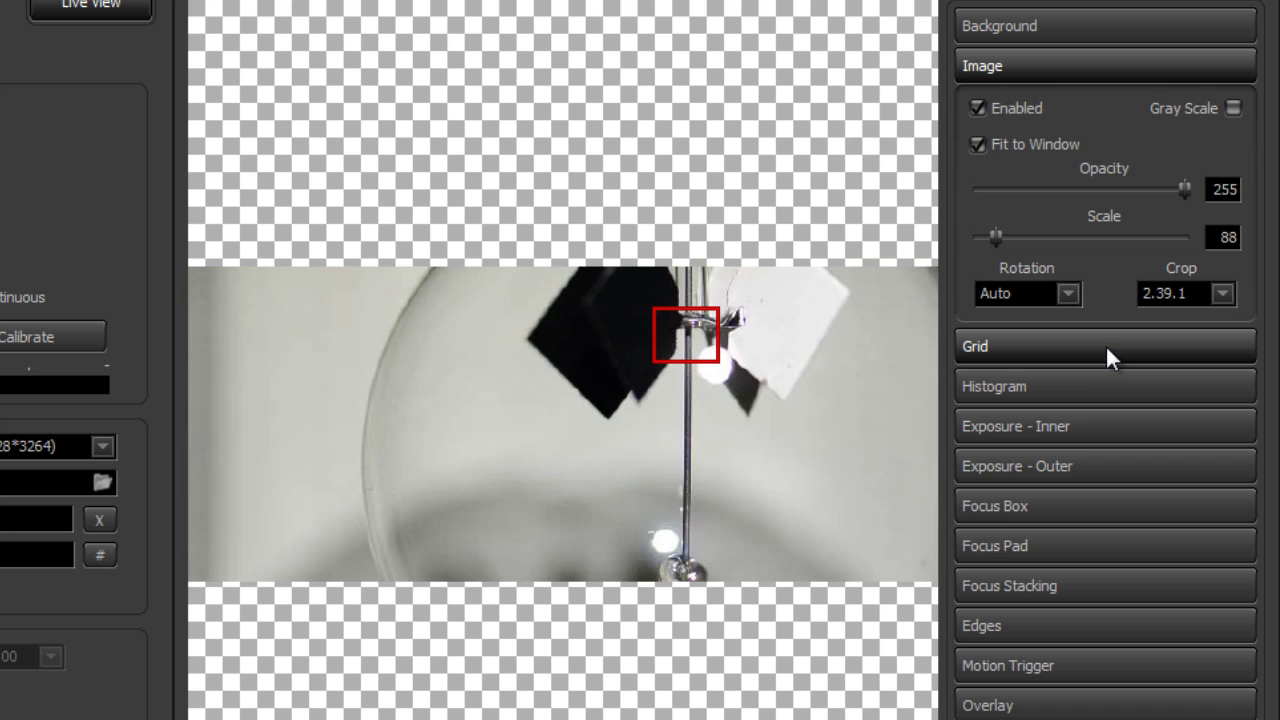
left_click(1036, 421)
left_click(1022, 470)
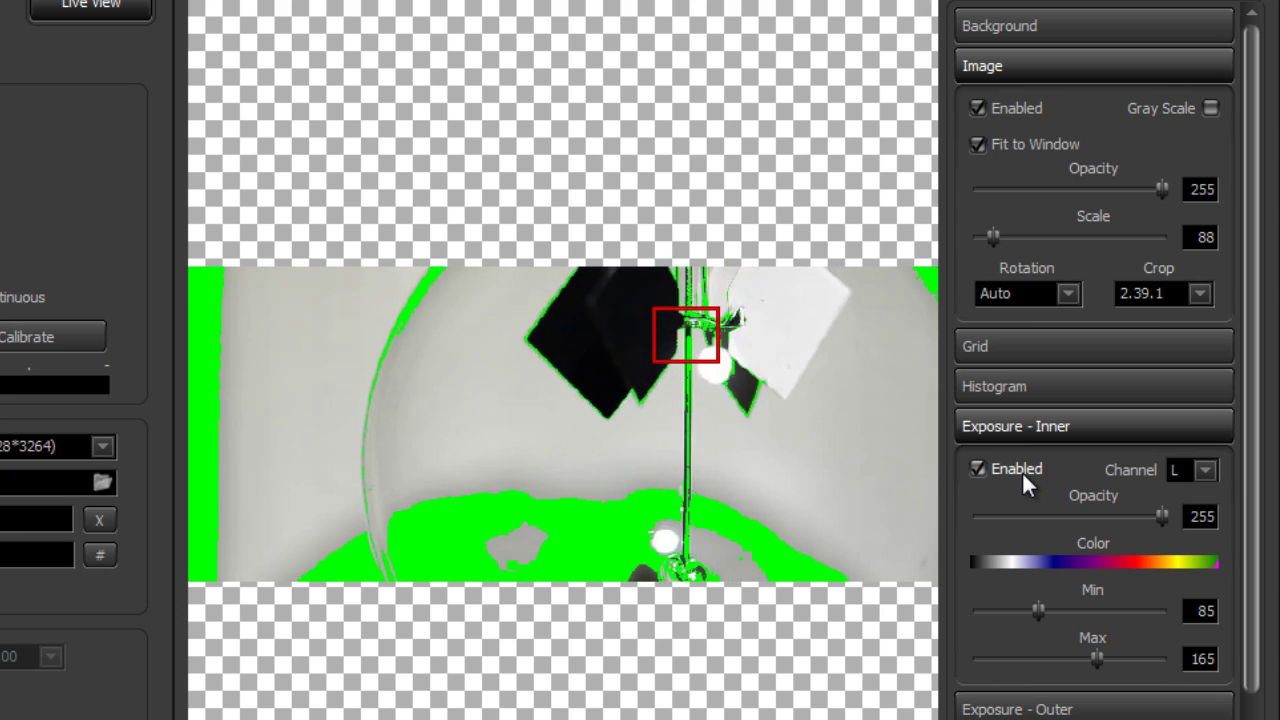
left_click(1022, 471)
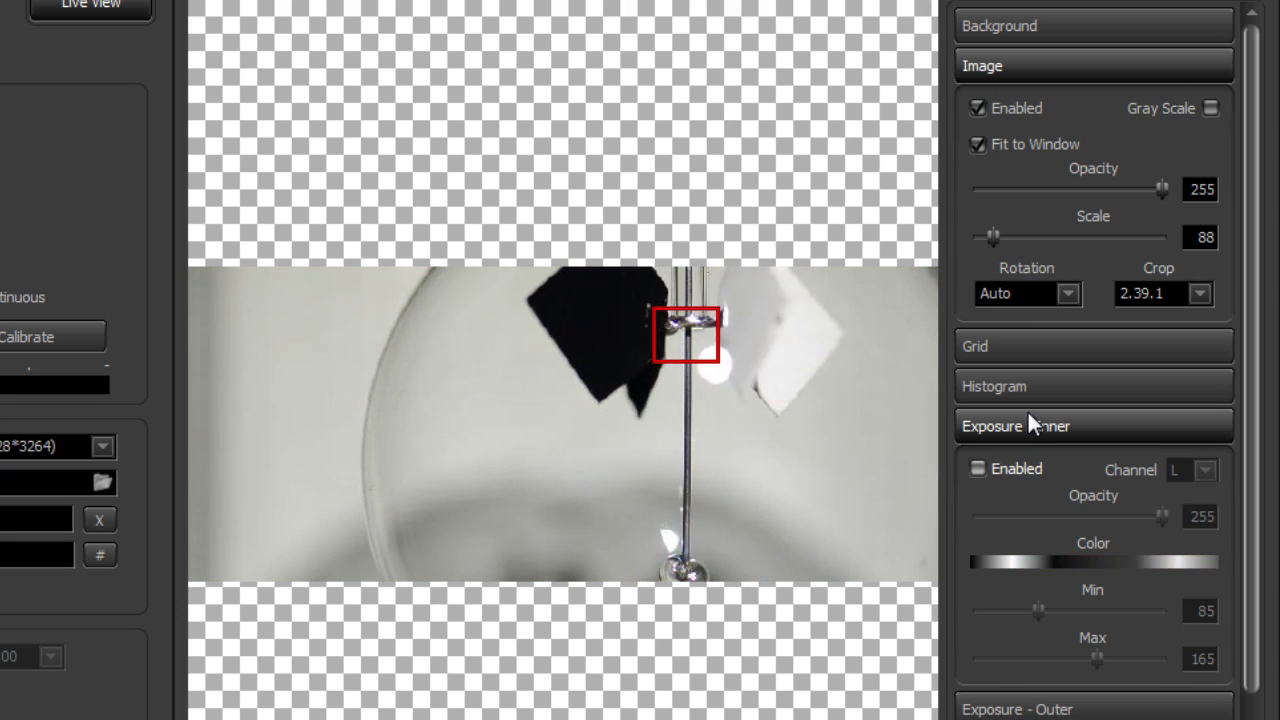
left_click(1034, 436)
Step: Briefly preview the red outer exposure overlay, then switch it off again
left_click(1036, 462)
left_click(1021, 505)
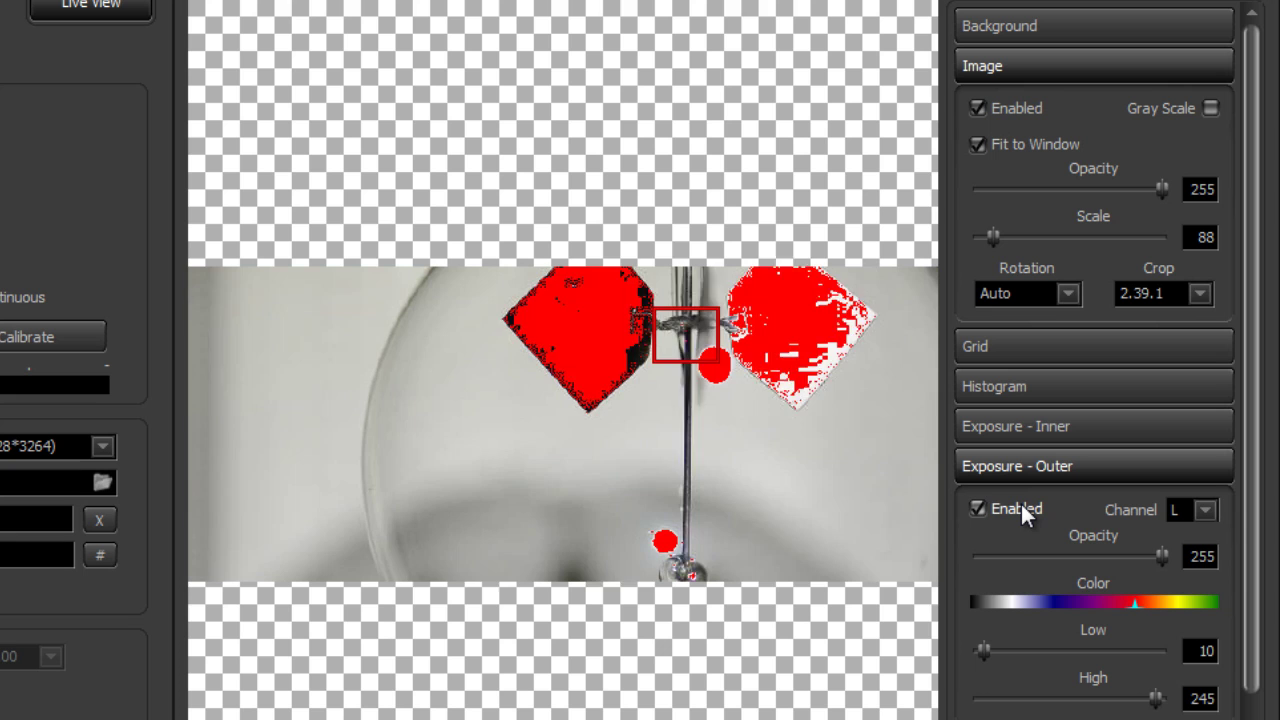
left_click(1020, 508)
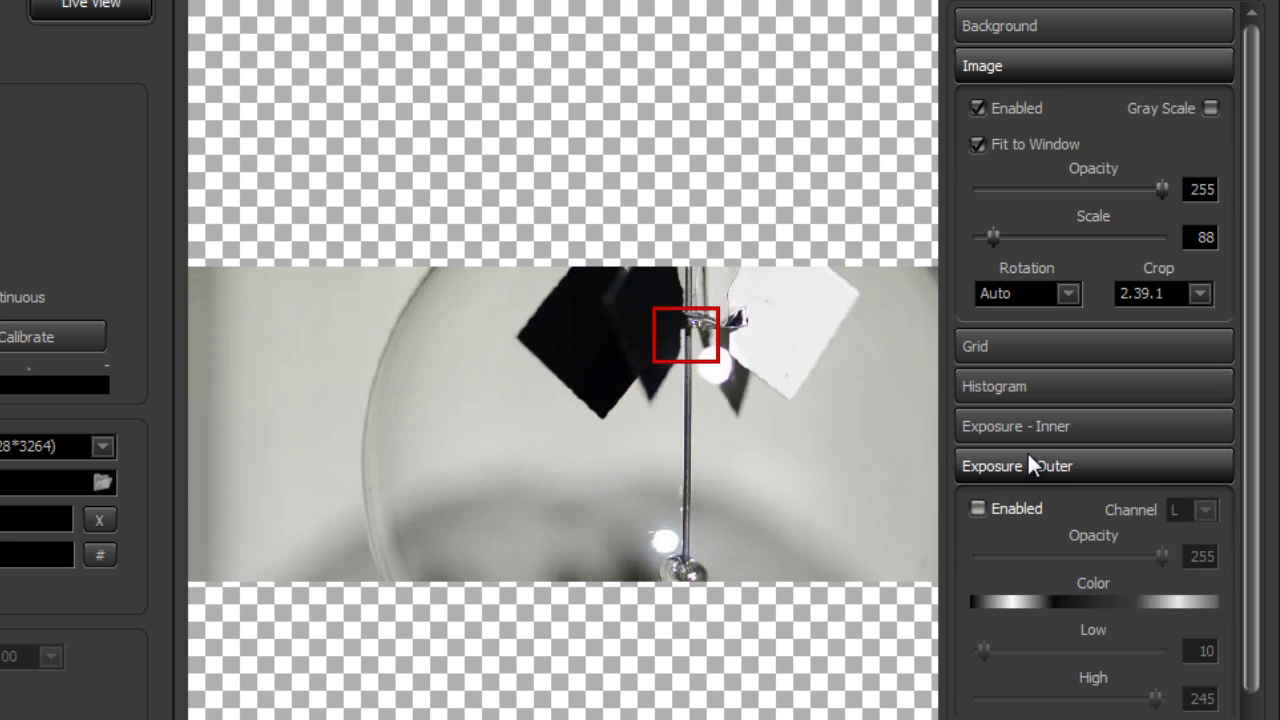
left_click(1035, 464)
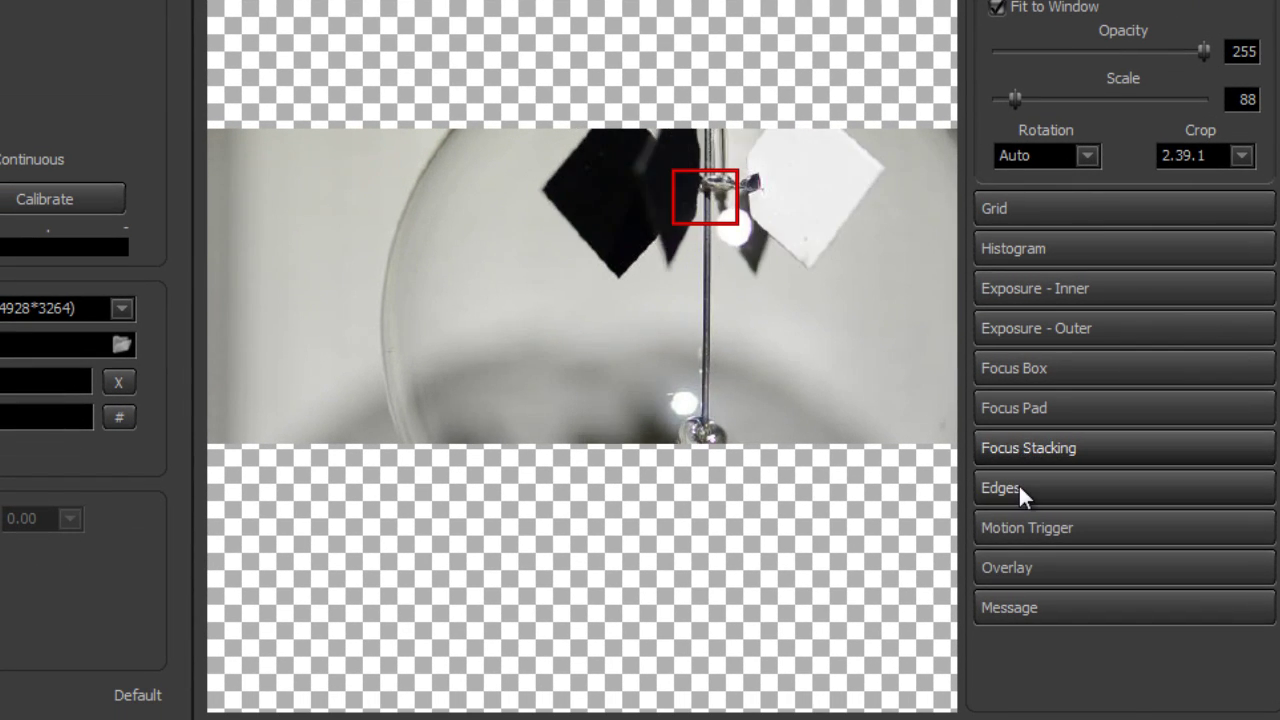
Step: Turn on the blue edge outlines, setting edge bias to 2 and threshold to 29
left_click(1019, 488)
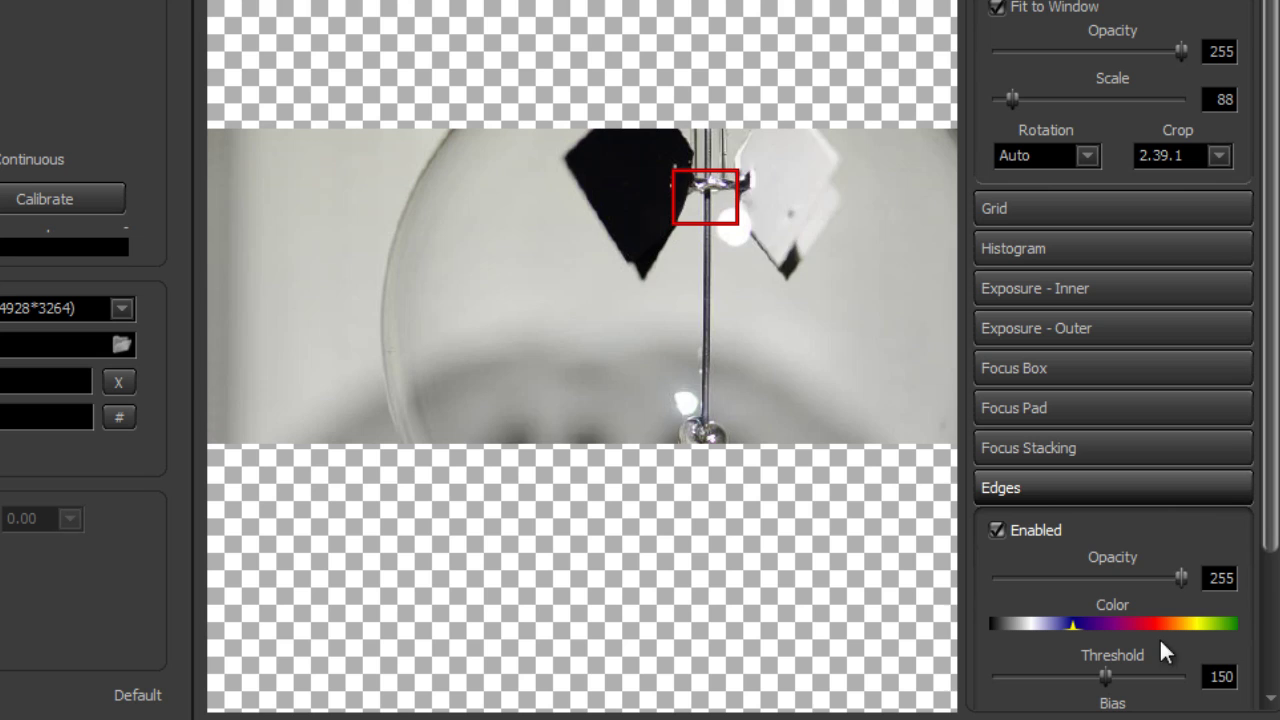
scroll(1268, 558, "down", 2)
scroll(1106, 539, "down", 3)
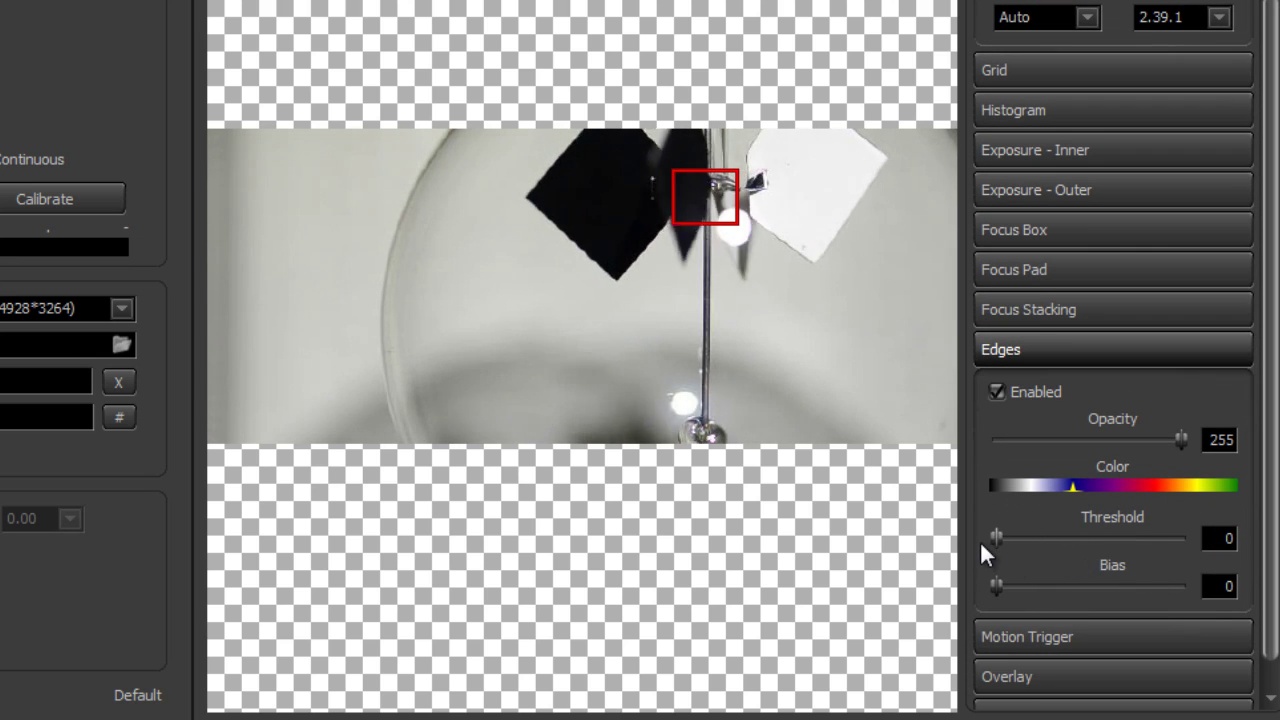
left_click_drag(995, 586, 1007, 588)
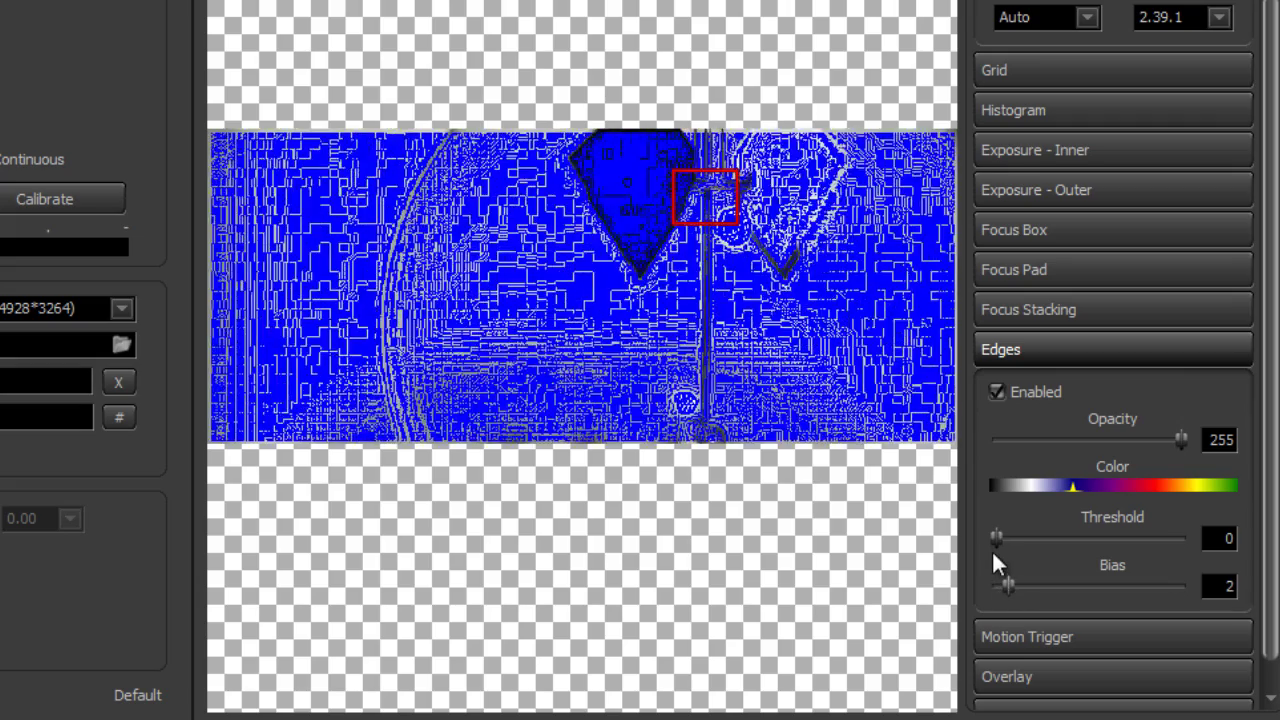
left_click_drag(996, 538, 1005, 549)
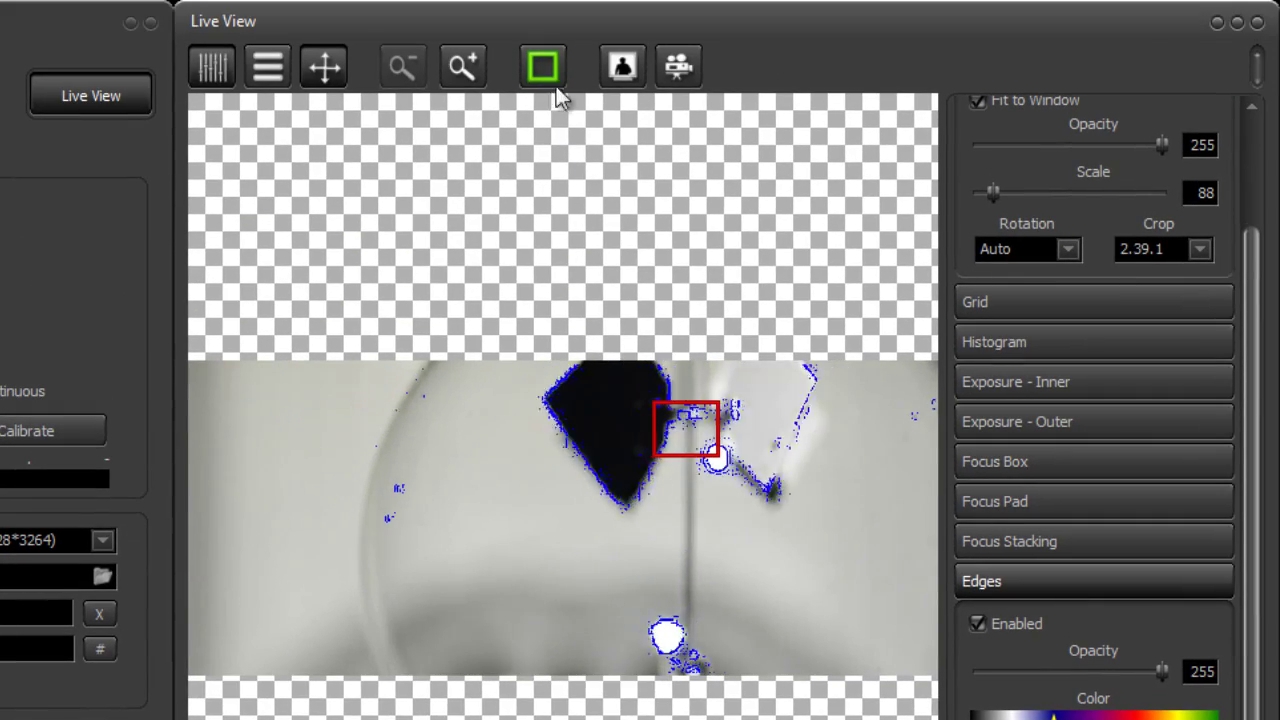
Step: Autofocus on the vanes, then try the focus pad graph at level 58 and turn it off
left_click(553, 59)
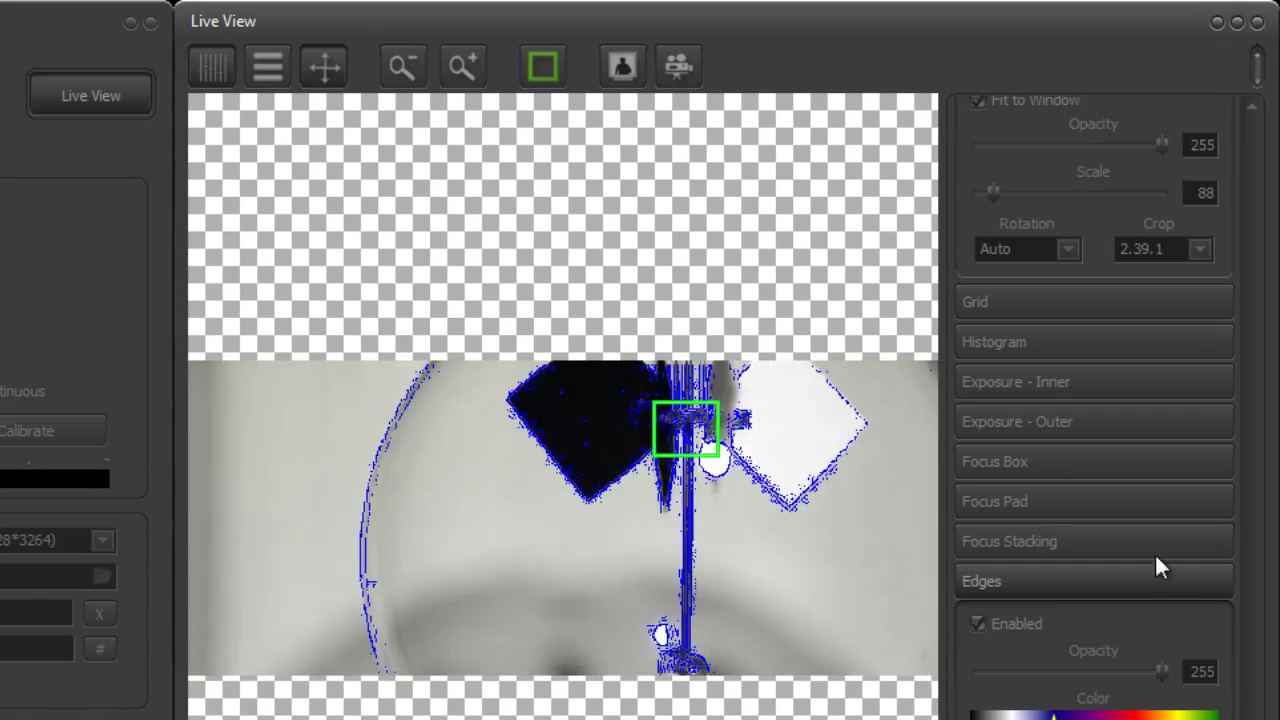
left_click(1045, 501)
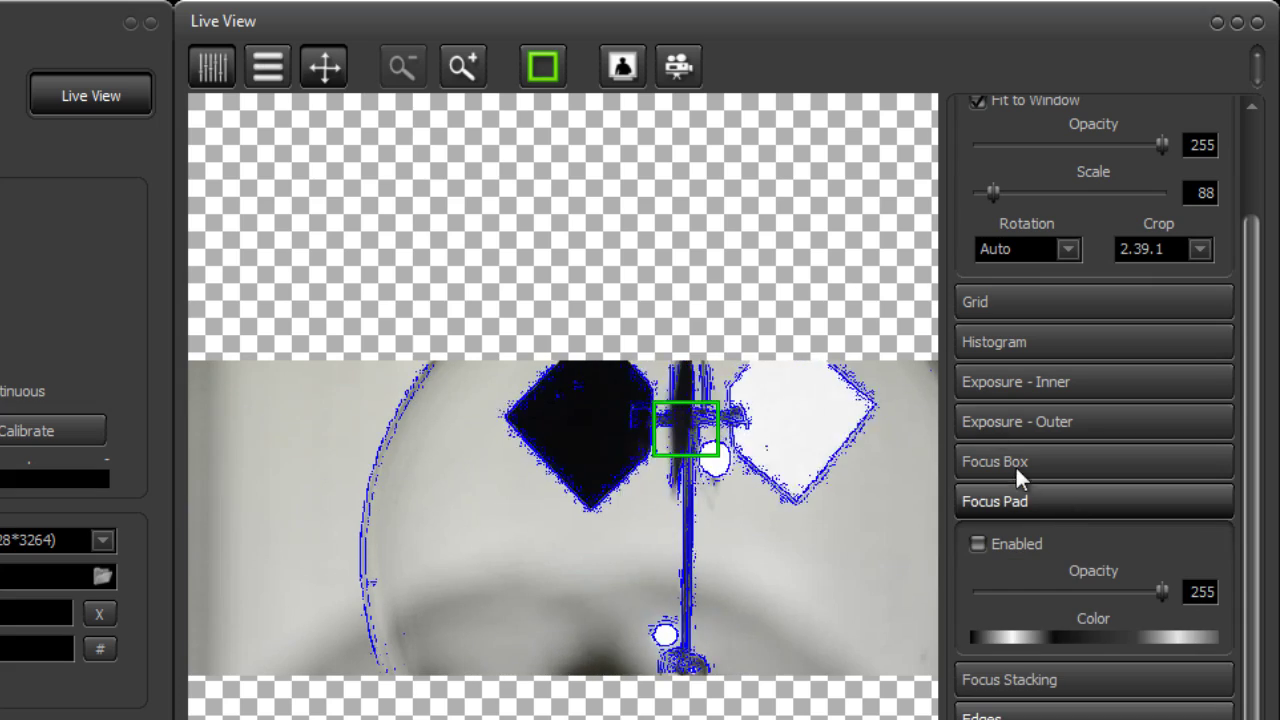
left_click(1044, 491)
left_click(1030, 496)
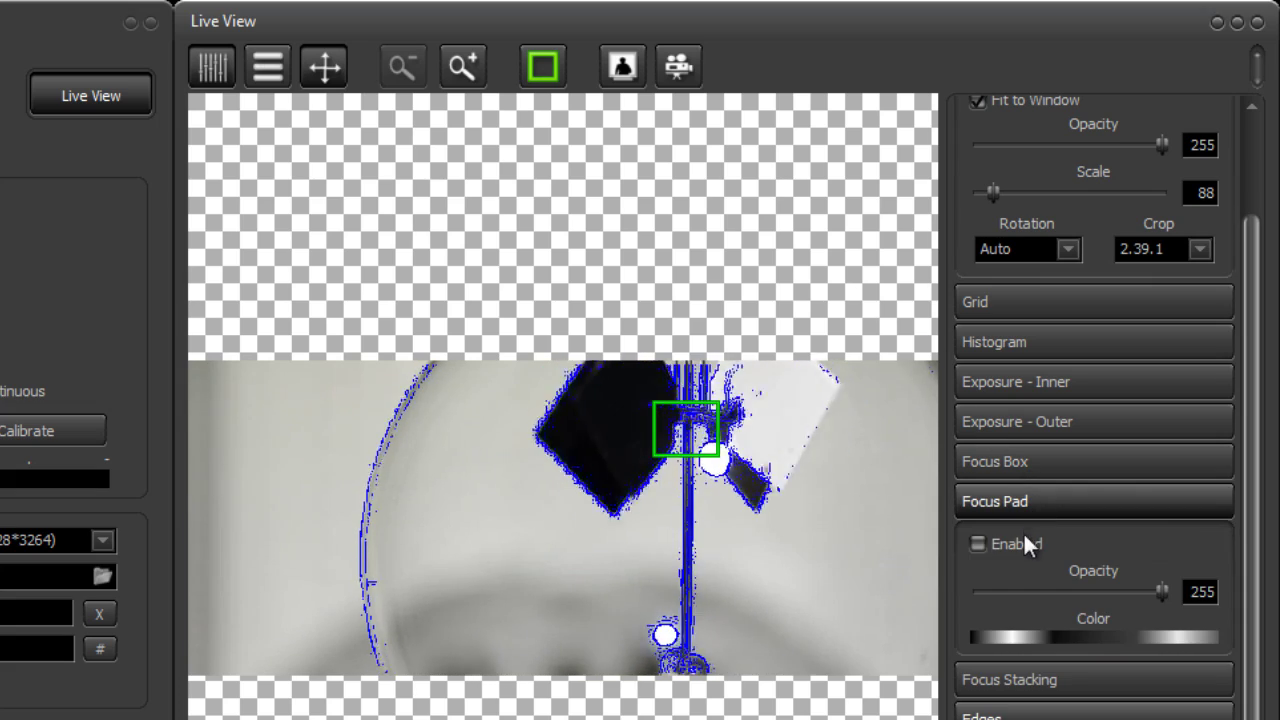
left_click(1025, 540)
left_click_drag(786, 244, 807, 172)
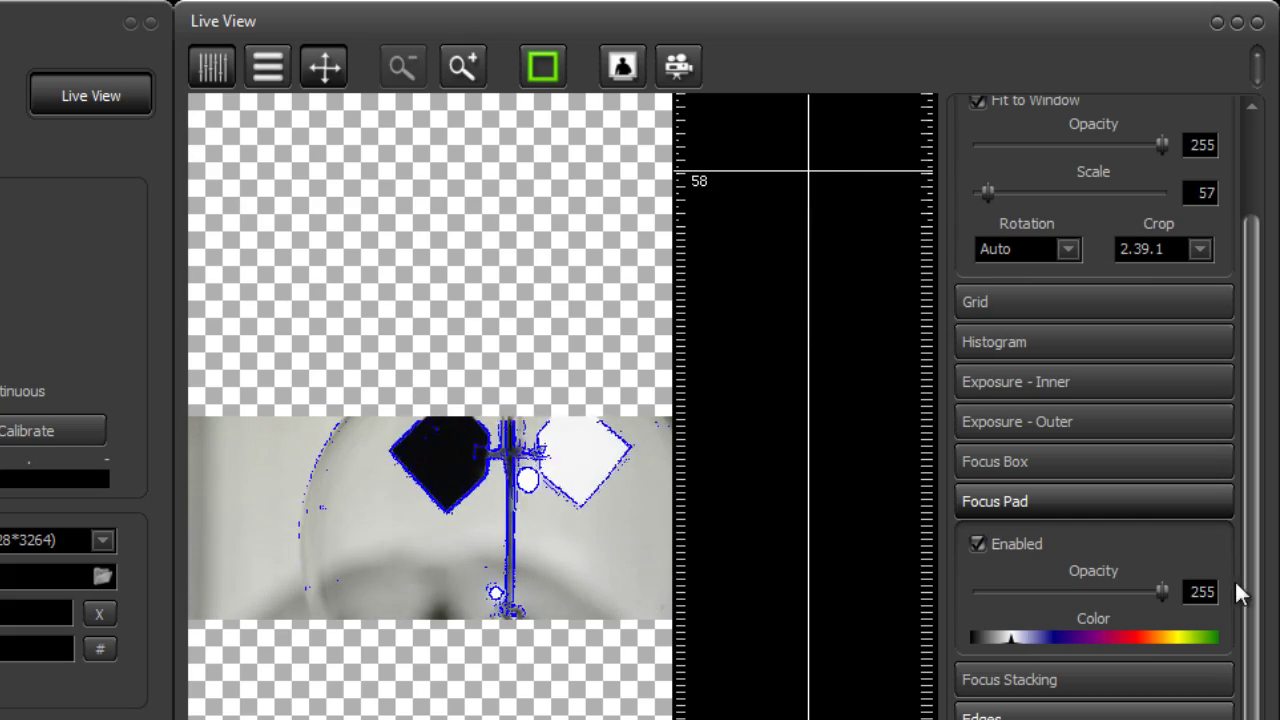
left_click(977, 543)
left_click(1000, 501)
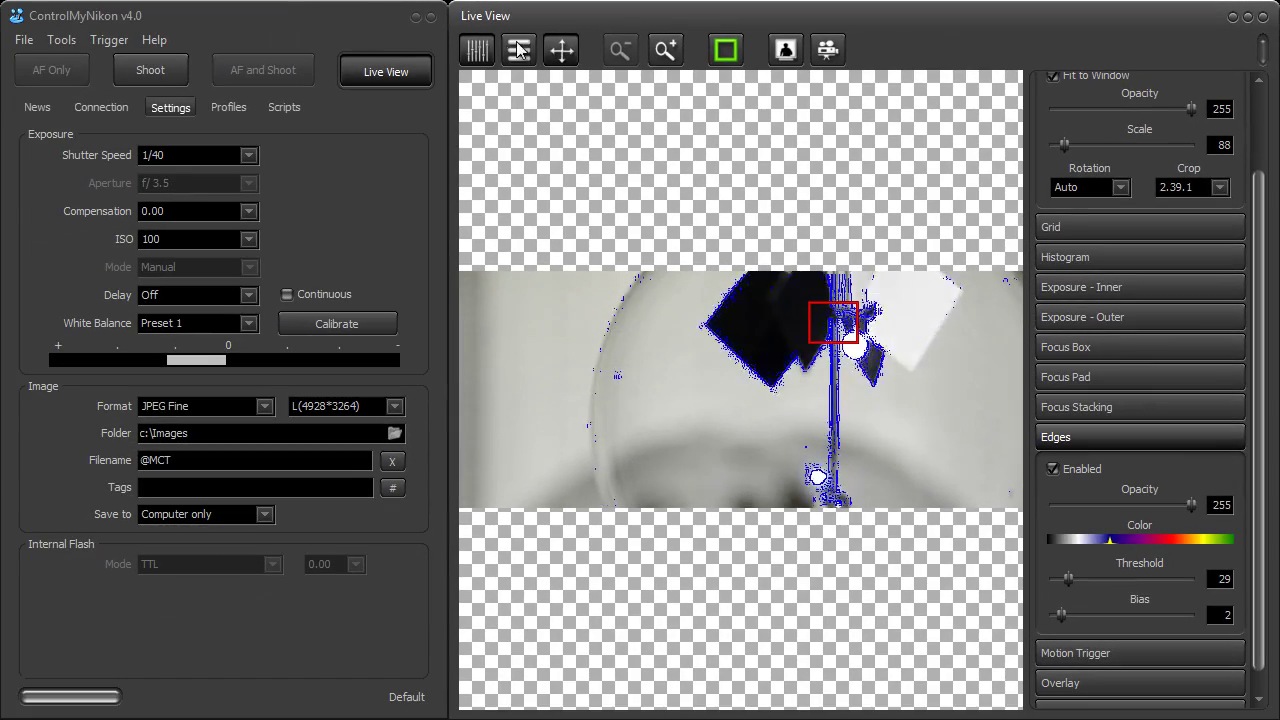
Step: Hide the overlay settings panel and autofocus again on the radiometer spindle
left_click(519, 49)
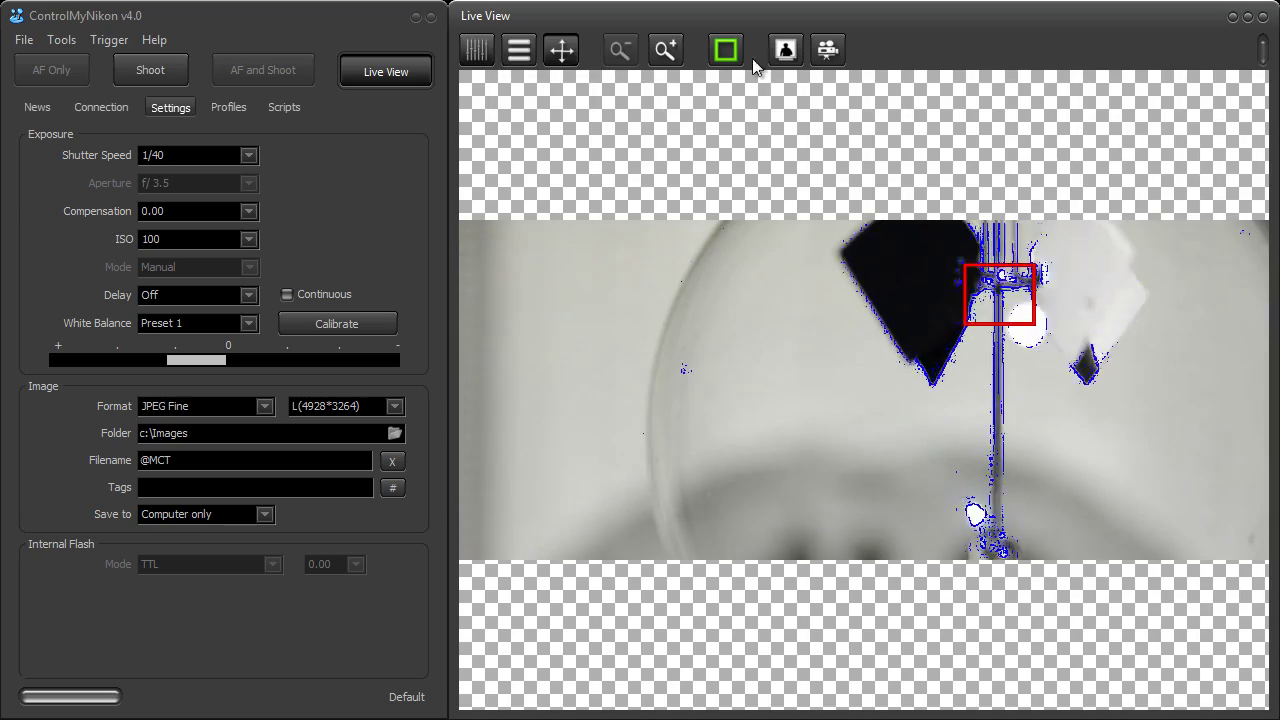
left_click(726, 49)
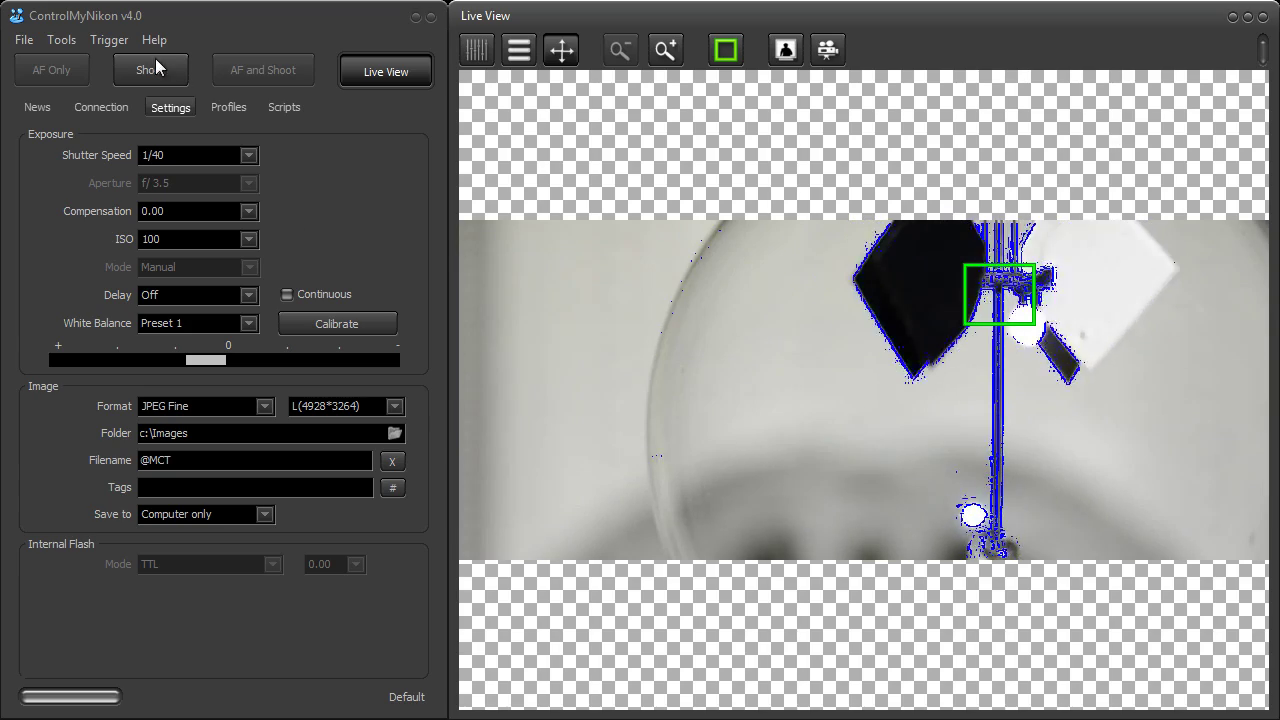
left_click(108, 40)
left_click(95, 63)
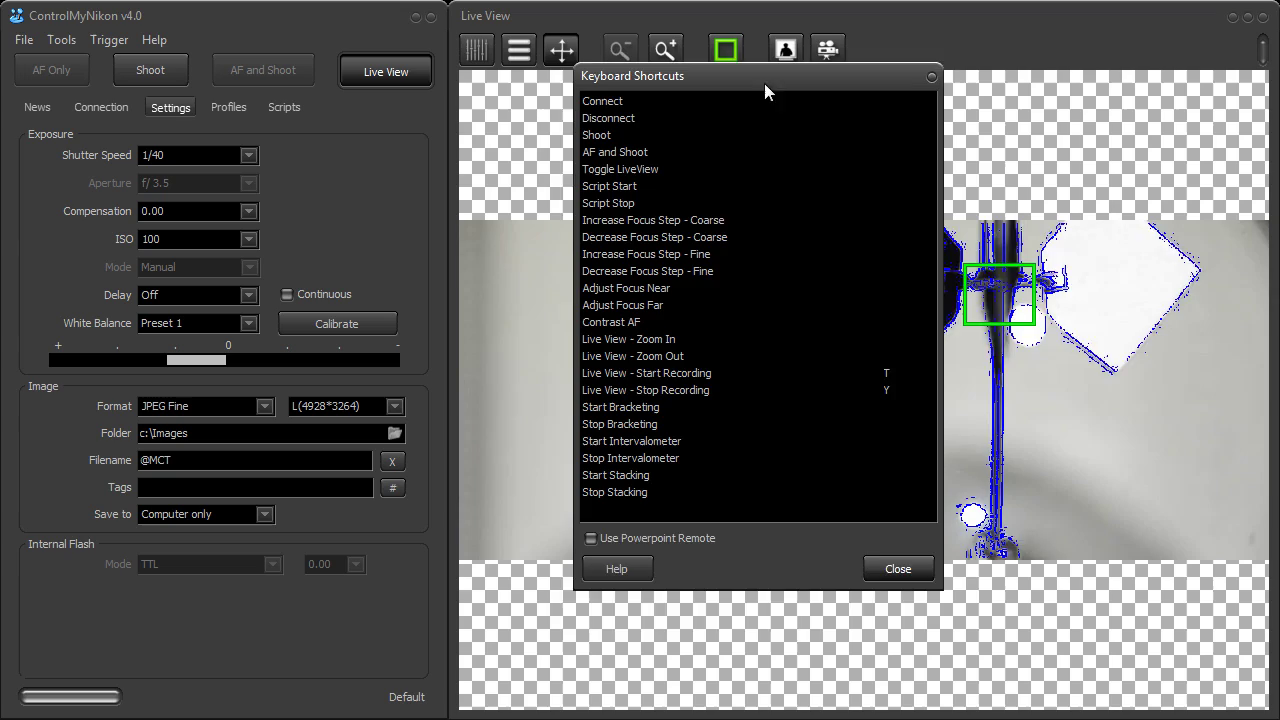
left_click_drag(764, 83, 748, 123)
left_click(727, 414)
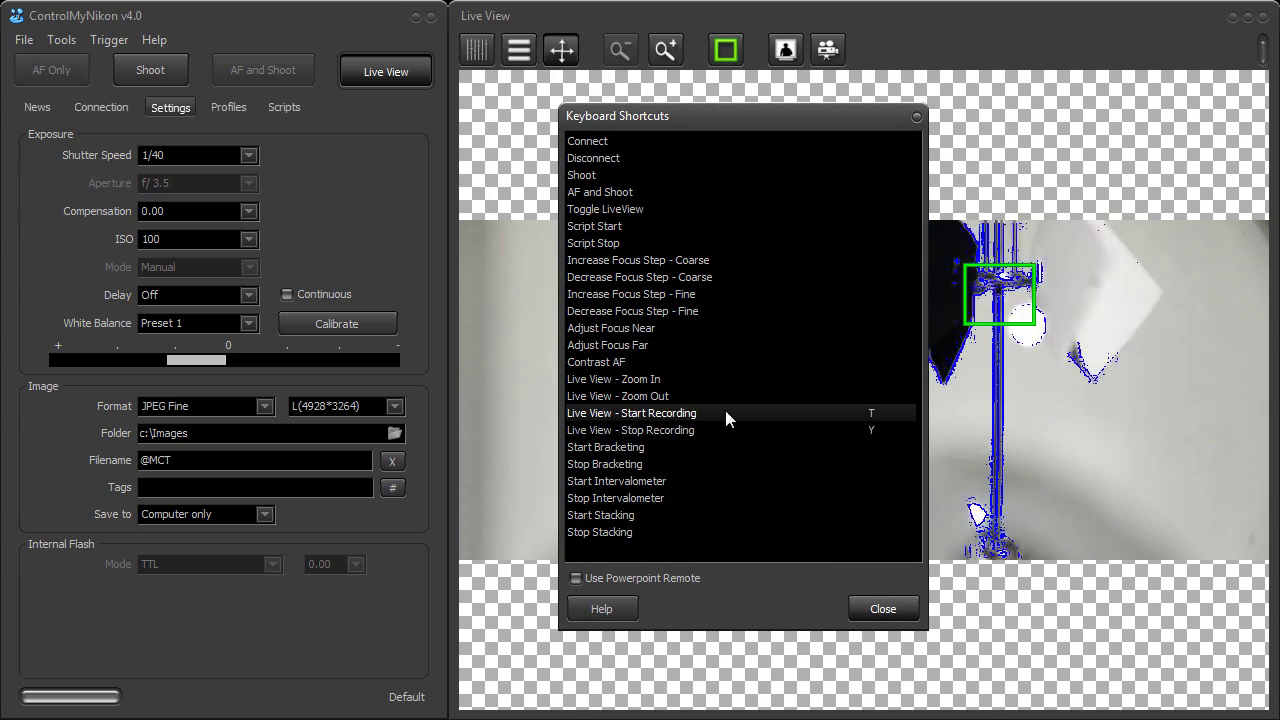
left_click(870, 609)
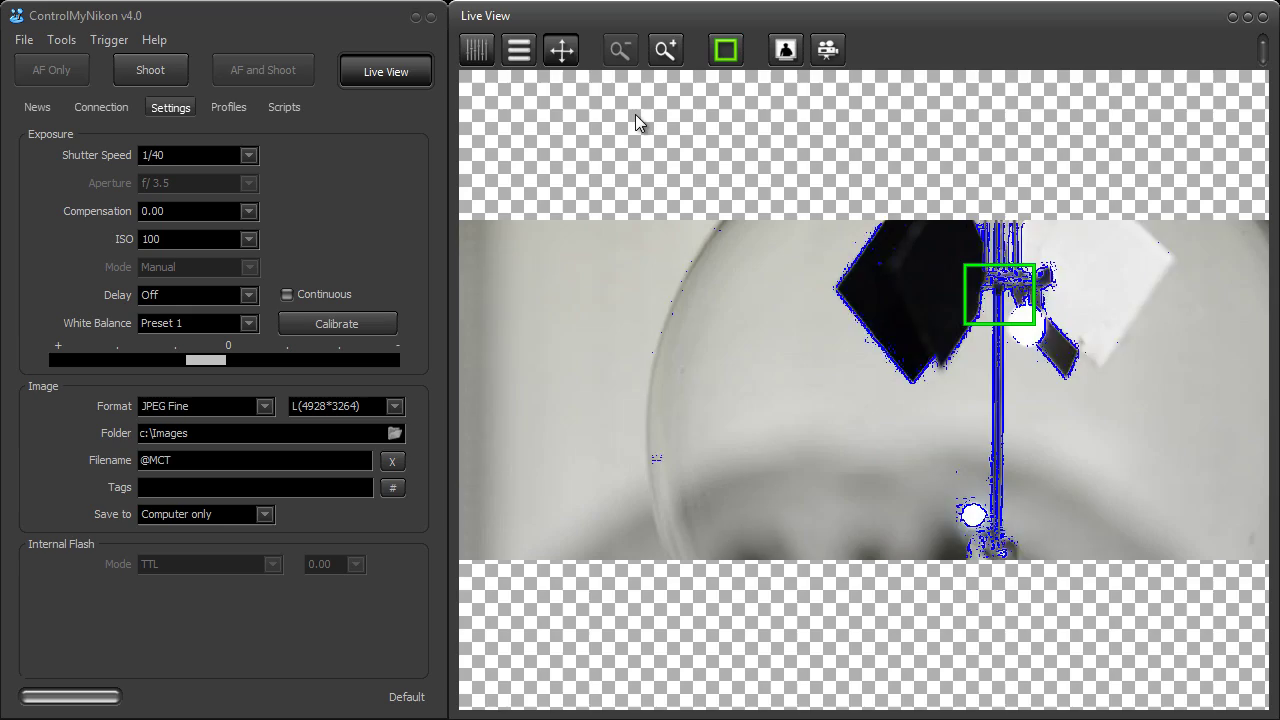